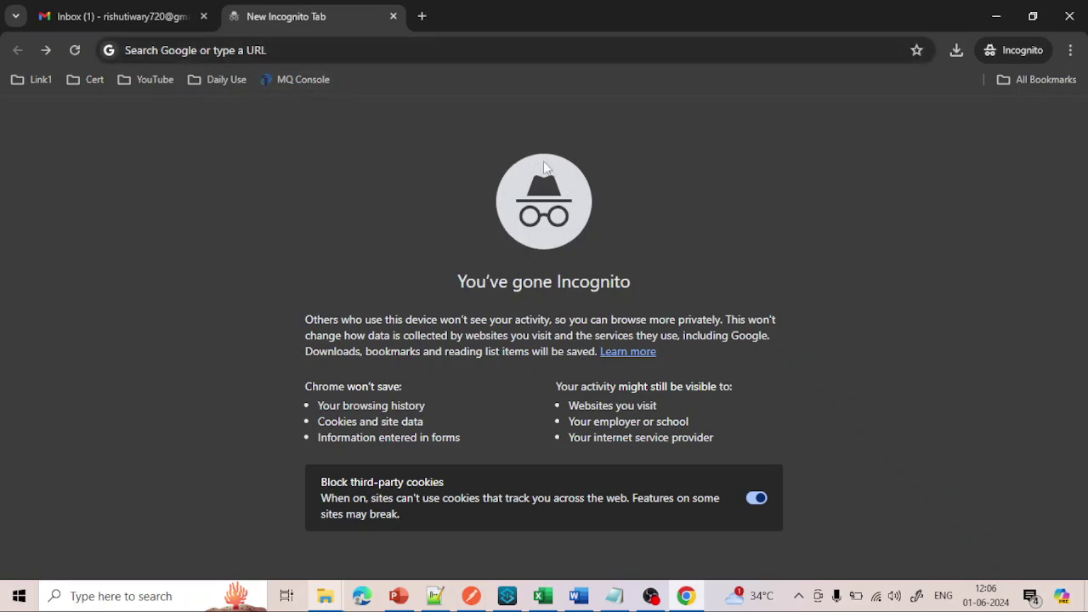
# - Search Google for 'freesqldatabase' from Chrome's address bar
pyautogui.click(217, 48)
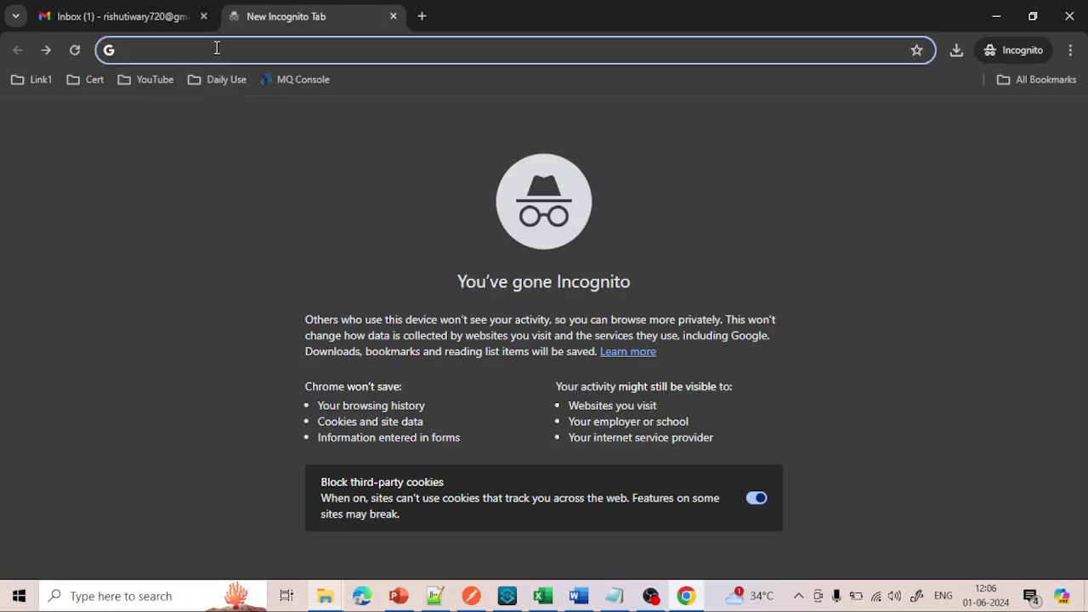
pyautogui.write('f')
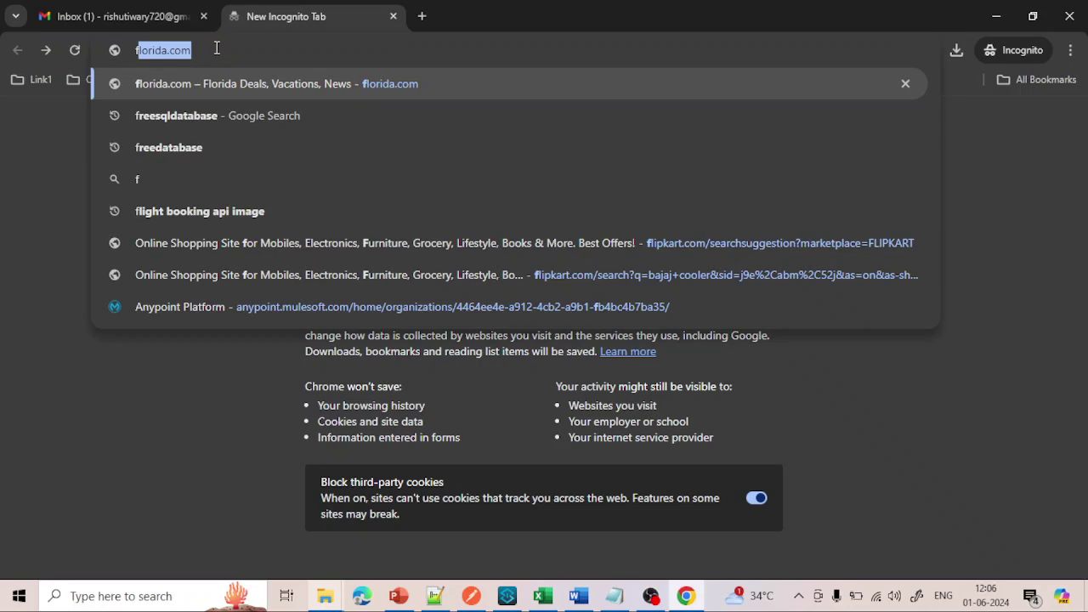
pyautogui.write('ee')
pyautogui.press('BackSpace')
pyautogui.press('BackSpace')
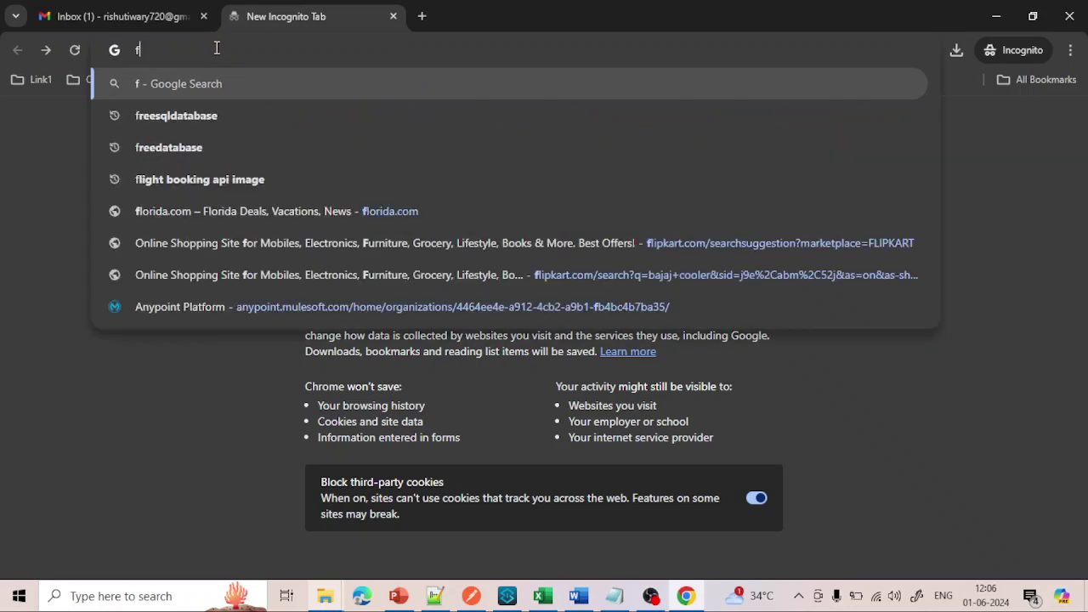
pyautogui.write('ree')
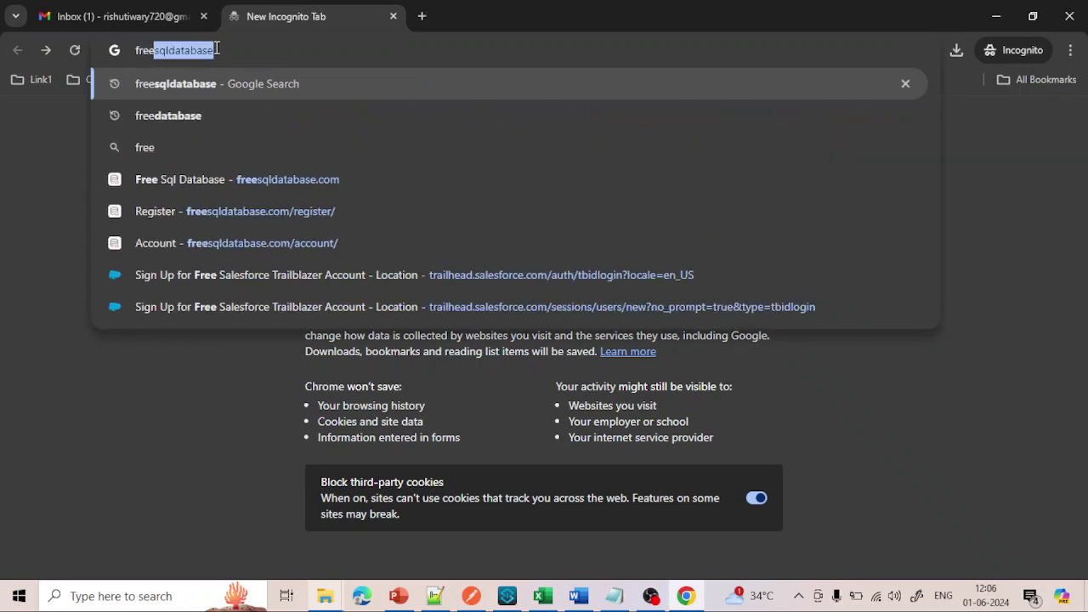
pyautogui.press('Return')
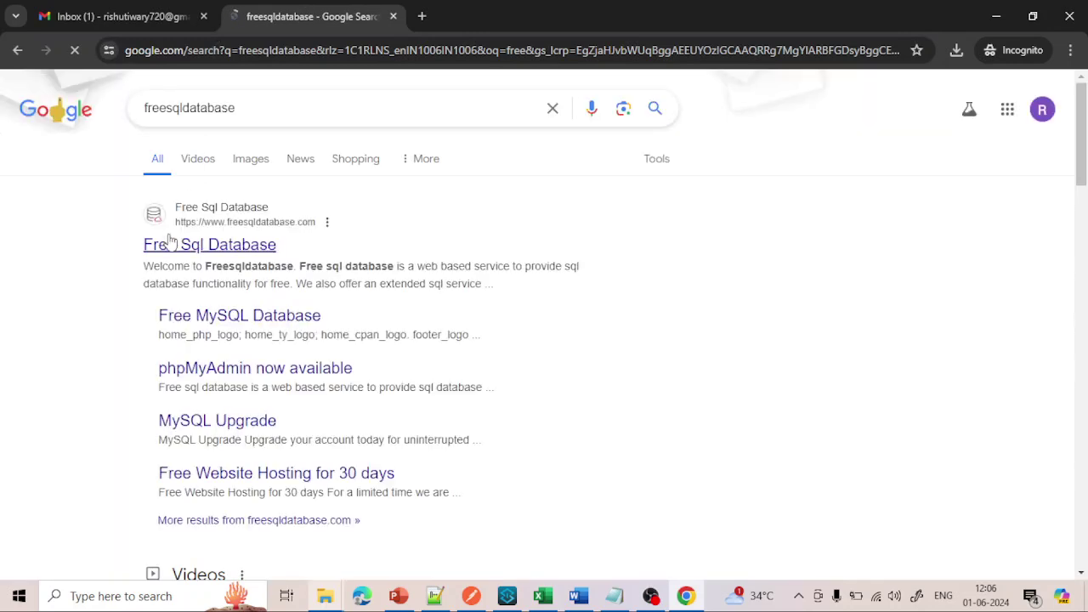
# - Open the Free Sql Database result to load the freesqldatabase.com homepage
pyautogui.click(214, 245)
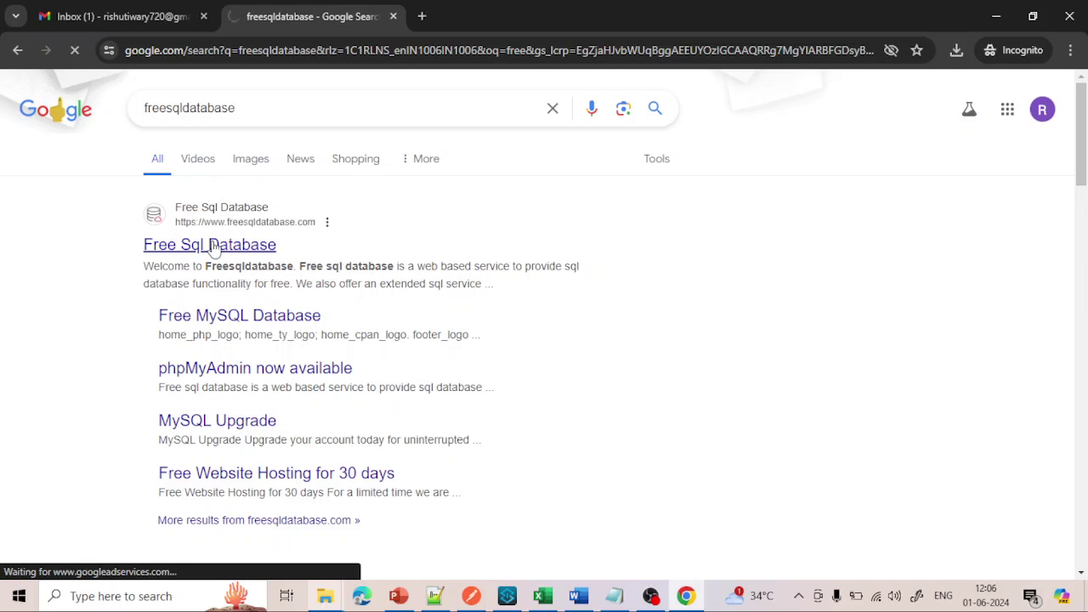
pyautogui.scroll(-1, 629, 374)
pyautogui.scroll(1, 629, 374)
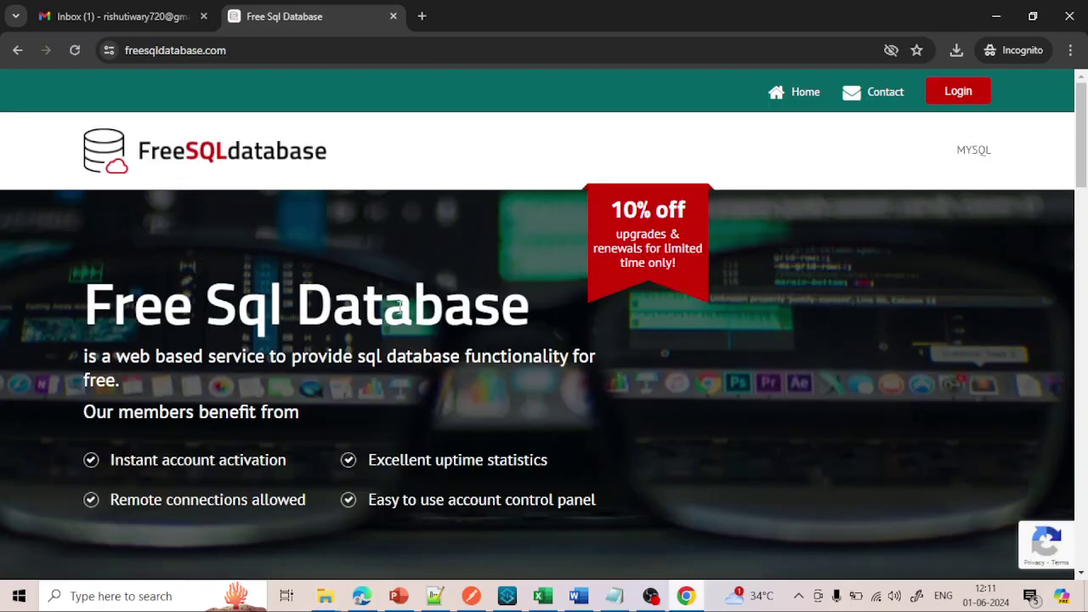
# - Review the MySQL Free plan's one-database limit in the pricing section and sign up for it
pyautogui.scroll(-3, 435, 327)
pyautogui.scroll(-10, 437, 330)
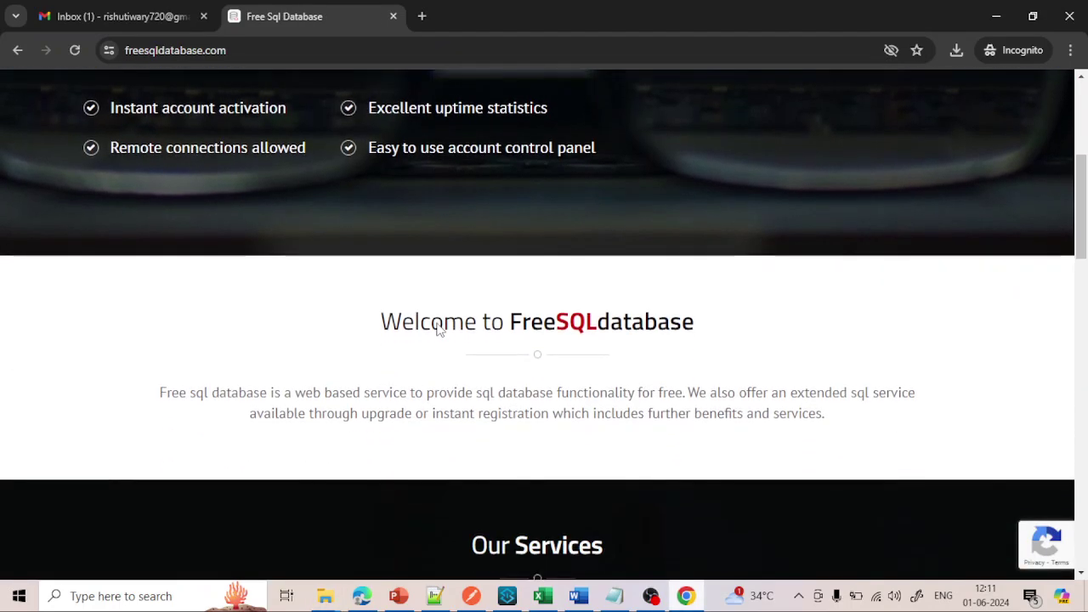
pyautogui.scroll(-3, 437, 329)
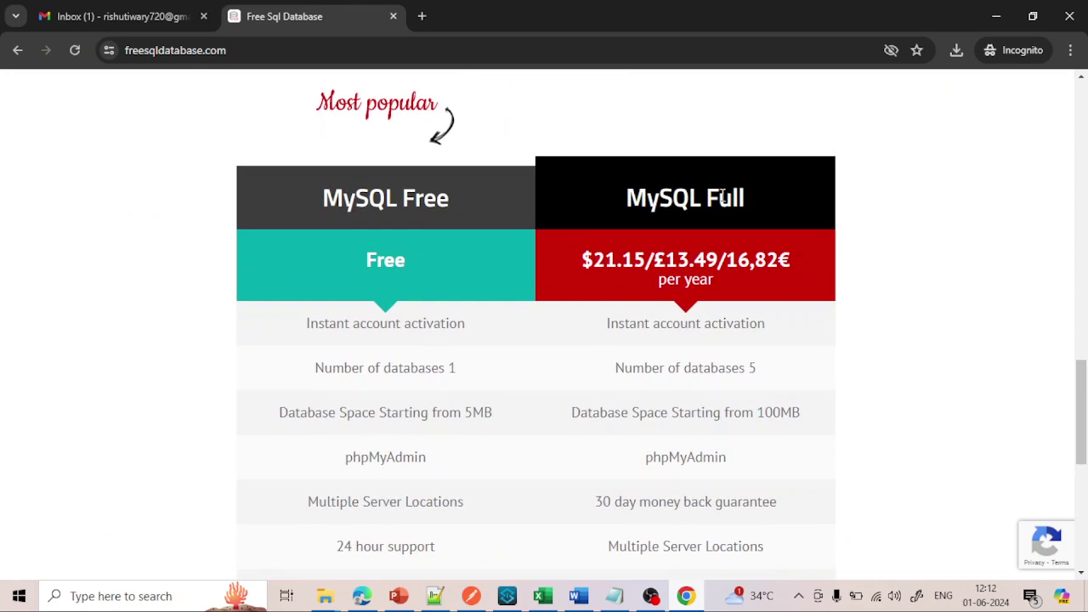
pyautogui.scroll(-1, 381, 293)
pyautogui.scroll(-2, 381, 293)
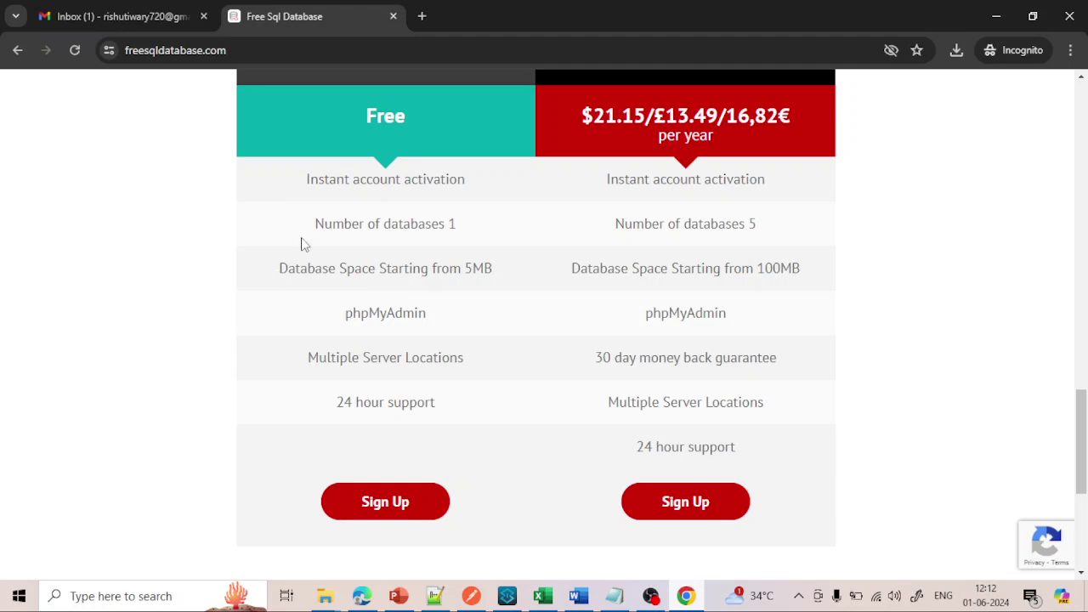
pyautogui.moveTo(316, 220); pyautogui.dragTo(468, 226)
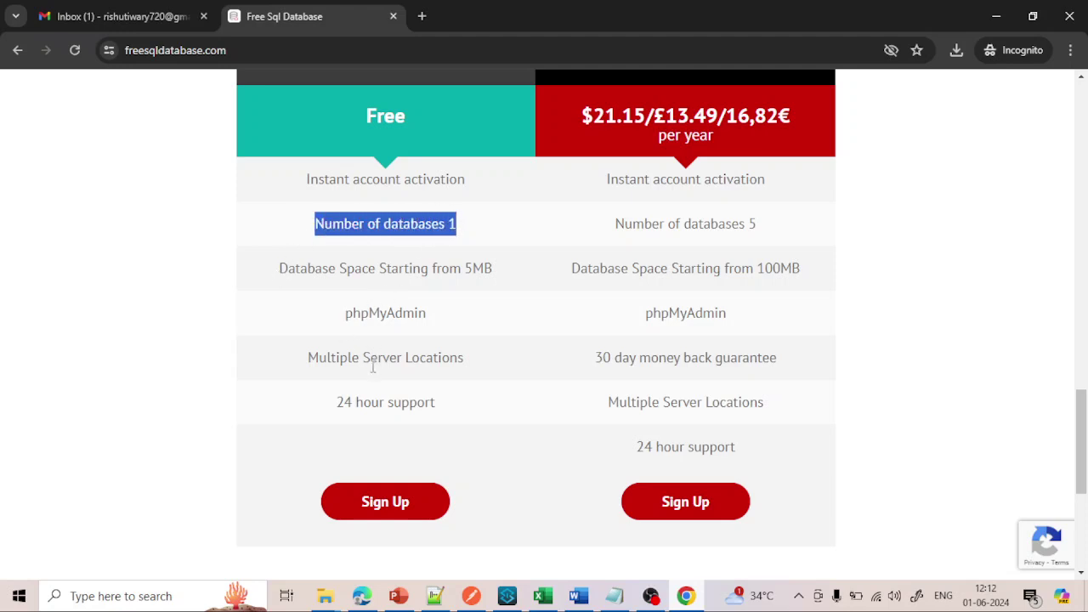
pyautogui.scroll(-1, 367, 363)
pyautogui.scroll(-1, 367, 364)
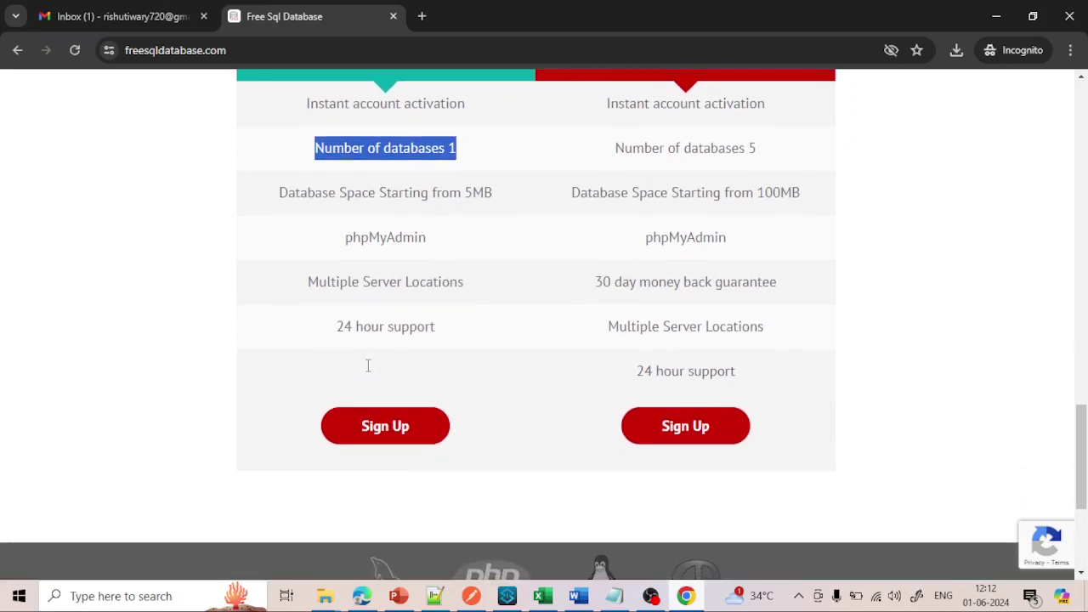
pyautogui.click(391, 431)
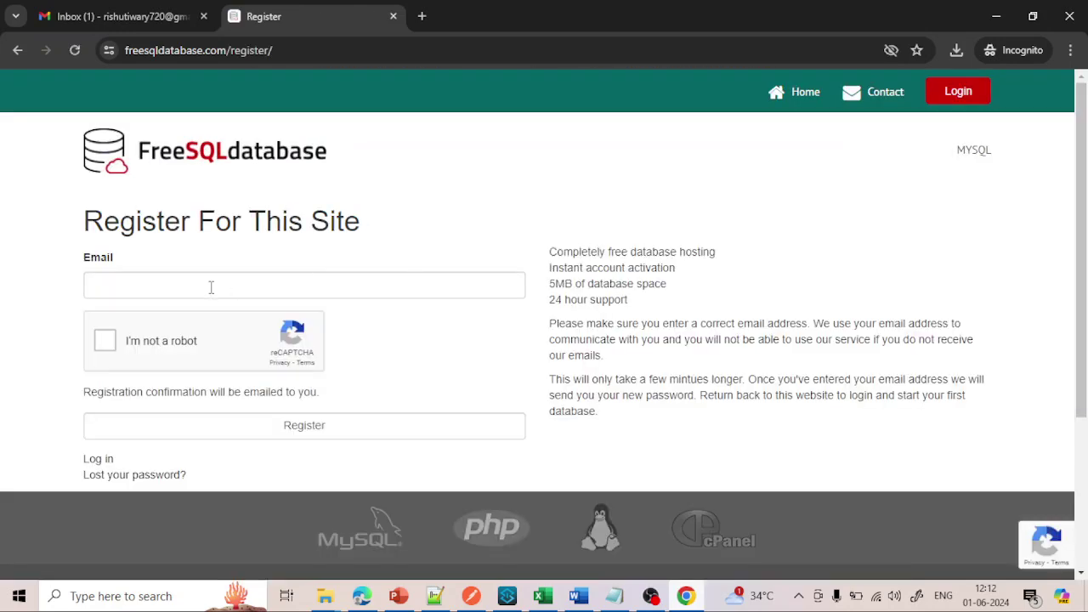
# - Register with the account e-mail address after passing the reCAPTCHA check
pyautogui.click(212, 285)
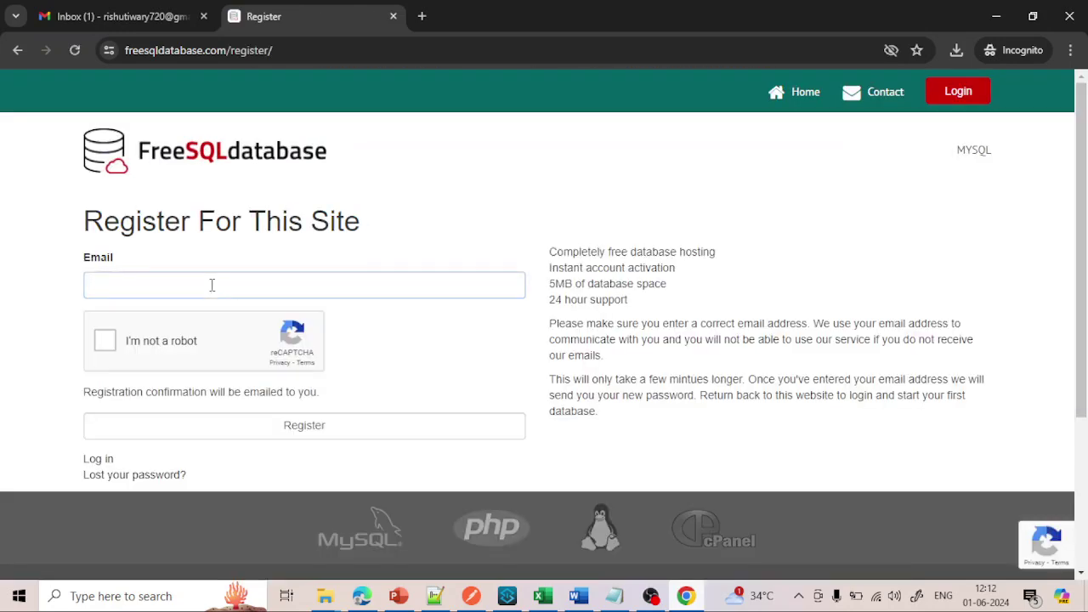
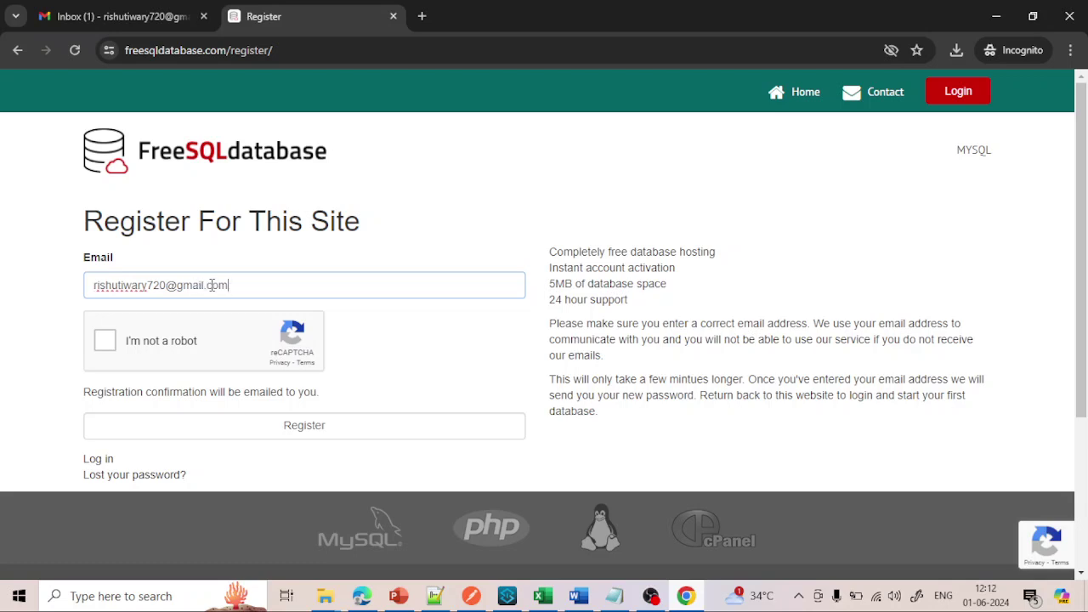
pyautogui.click(109, 341)
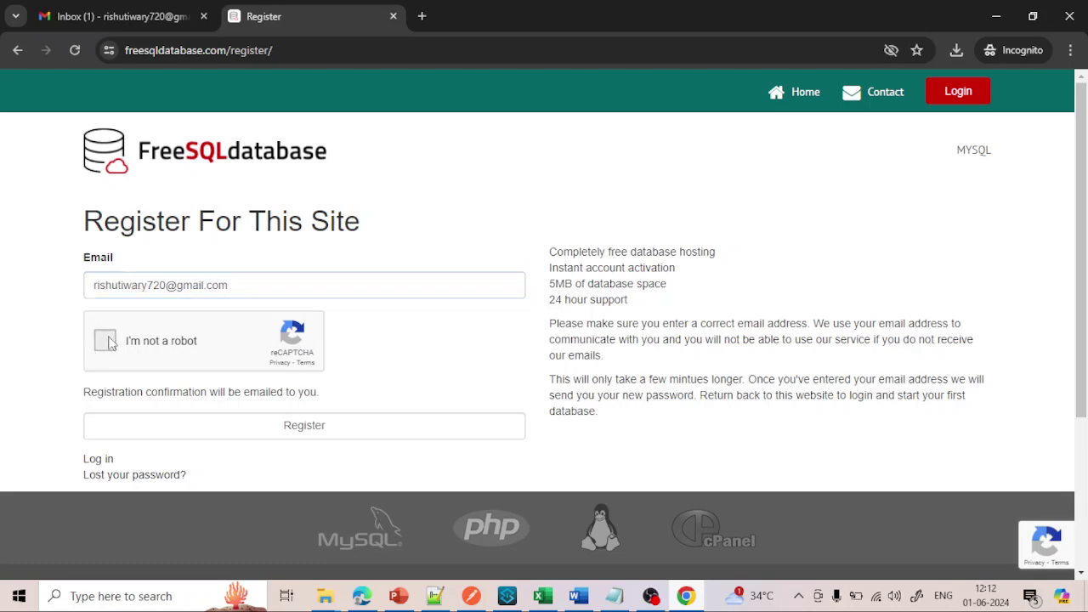
pyautogui.click(307, 430)
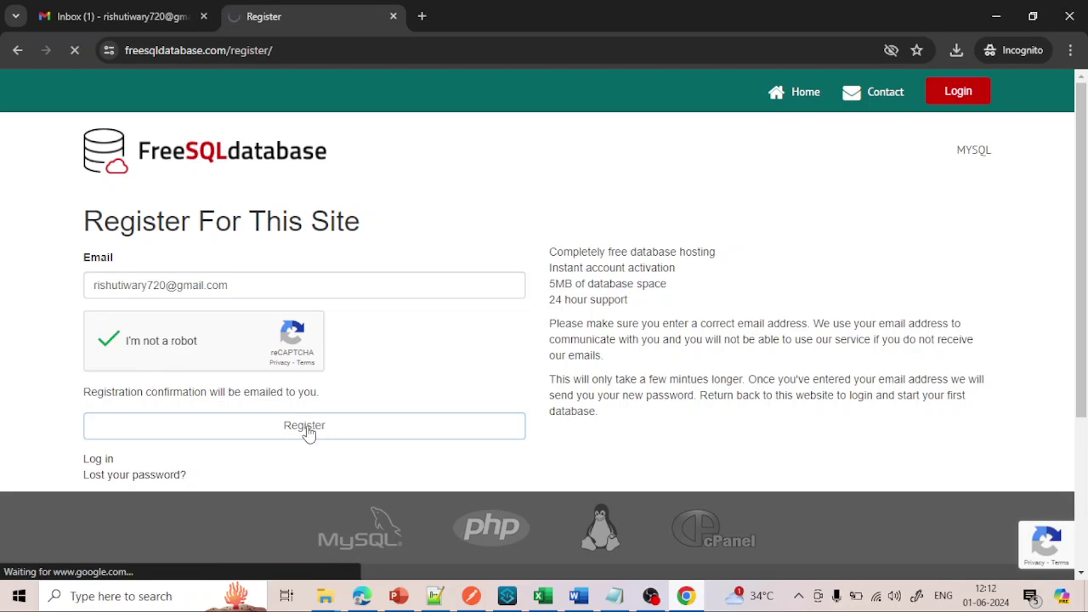
# - Check the registration-complete message, then go to the Gmail inbox
pyautogui.scroll(-1, 385, 243)
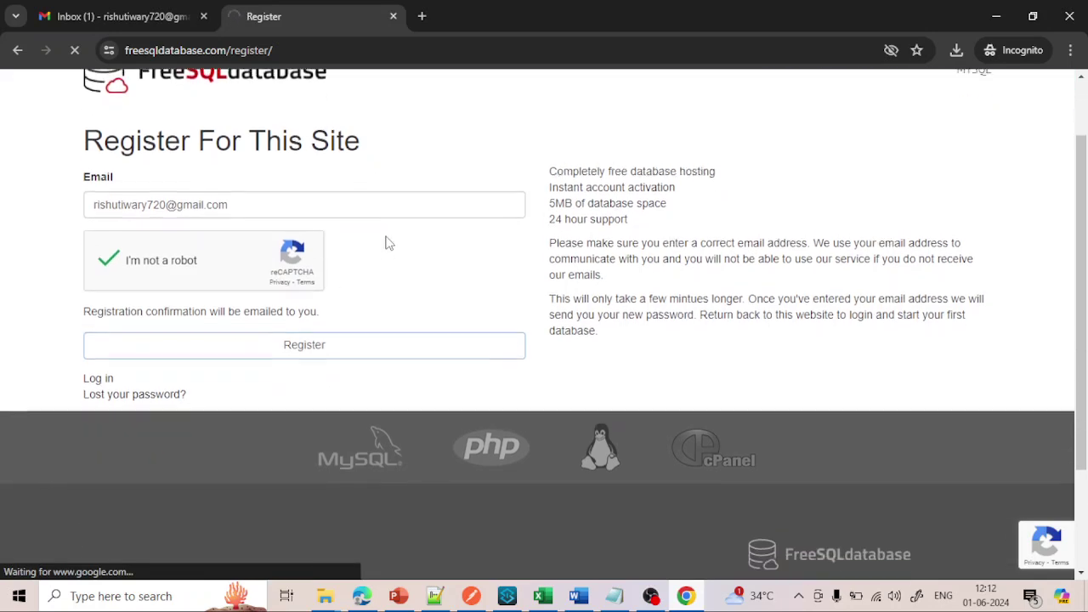
pyautogui.scroll(1, 385, 243)
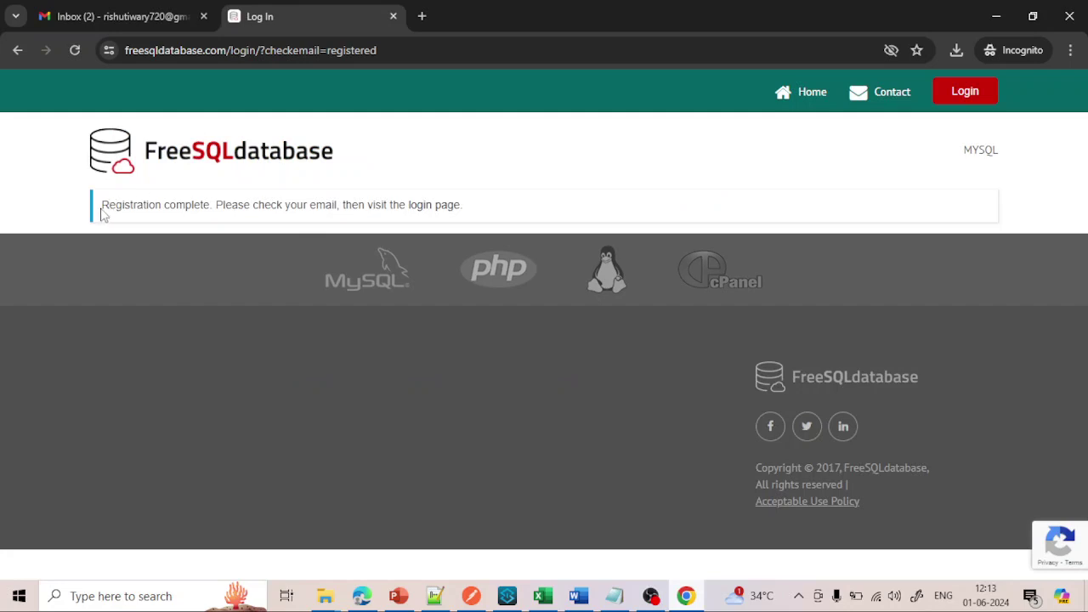
pyautogui.moveTo(107, 209); pyautogui.dragTo(195, 211)
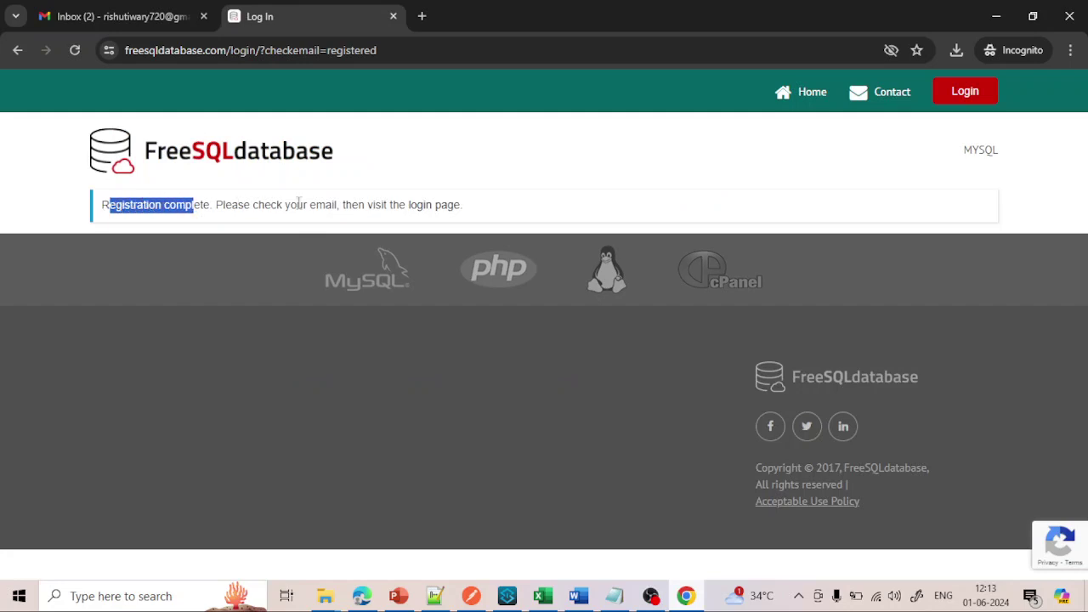
pyautogui.click(146, 19)
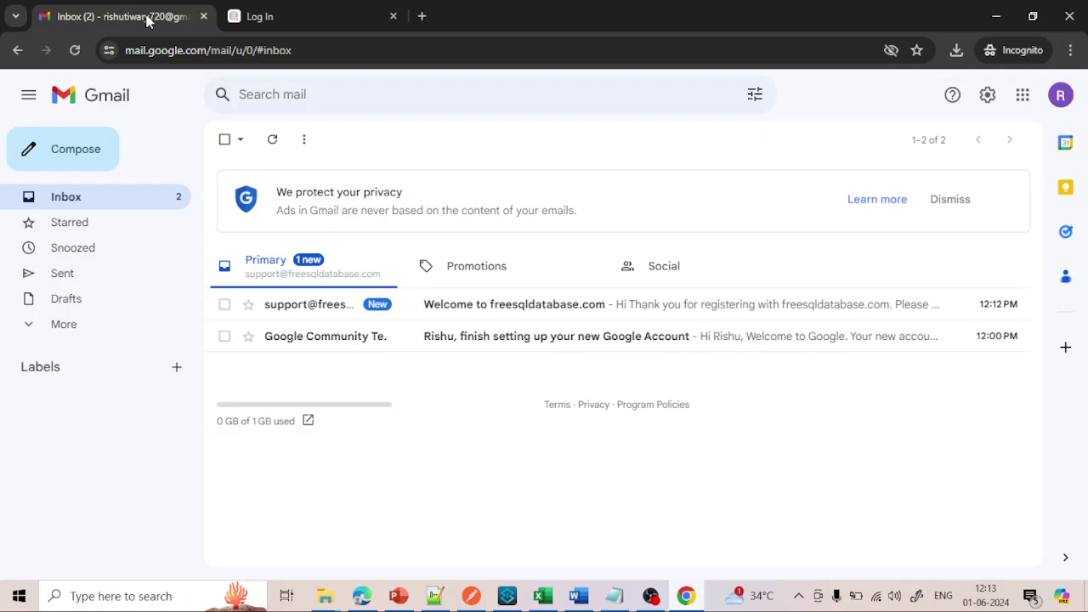
# - Open the 'Welcome to freesqldatabase.com' email and follow its complete-registration link
pyautogui.click(325, 306)
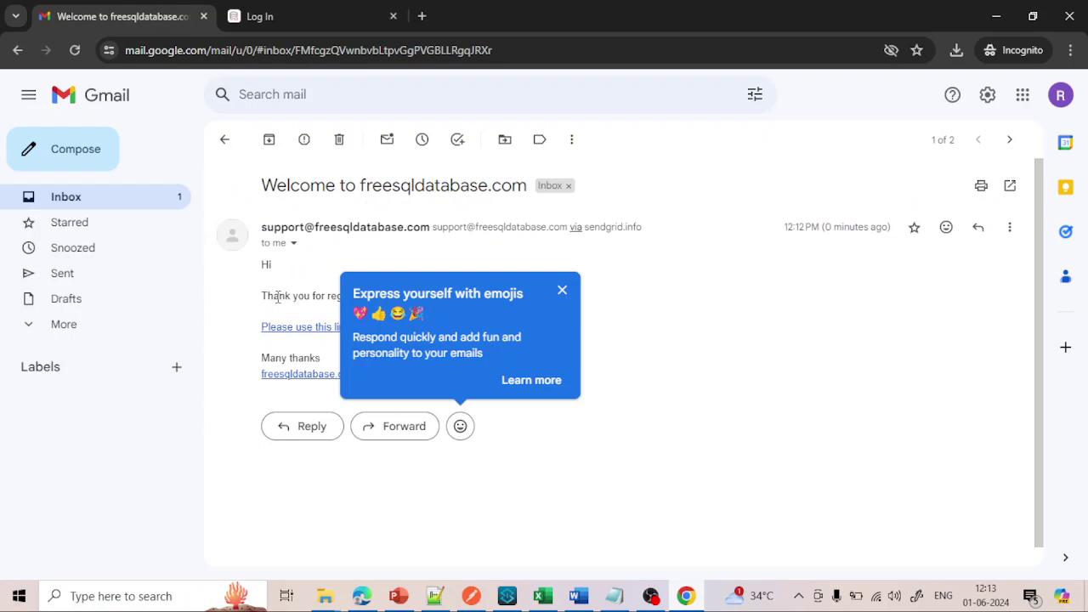
pyautogui.click(285, 294)
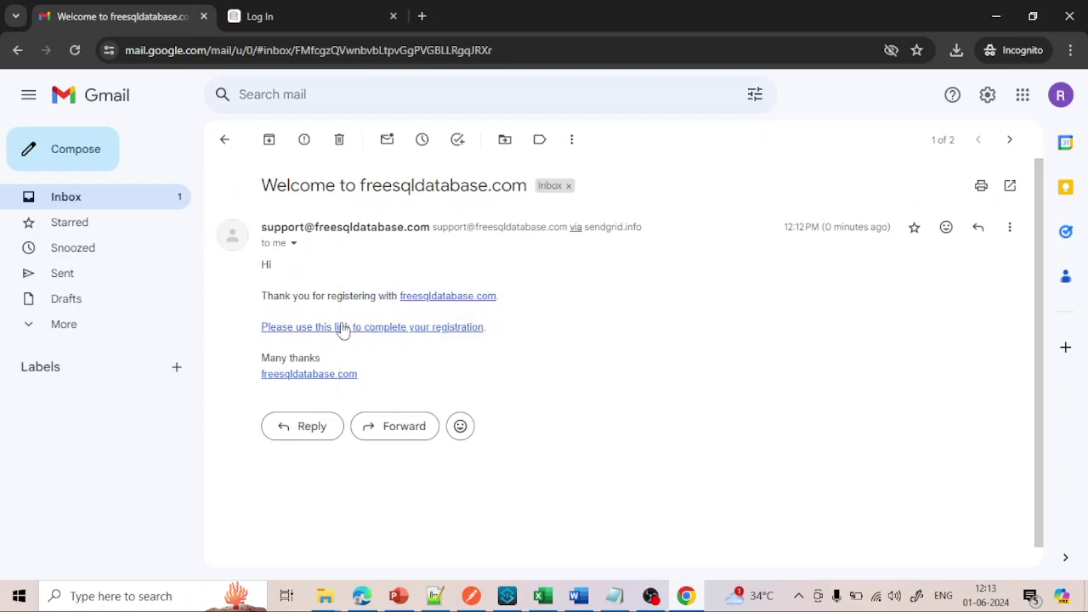
pyautogui.click(439, 330)
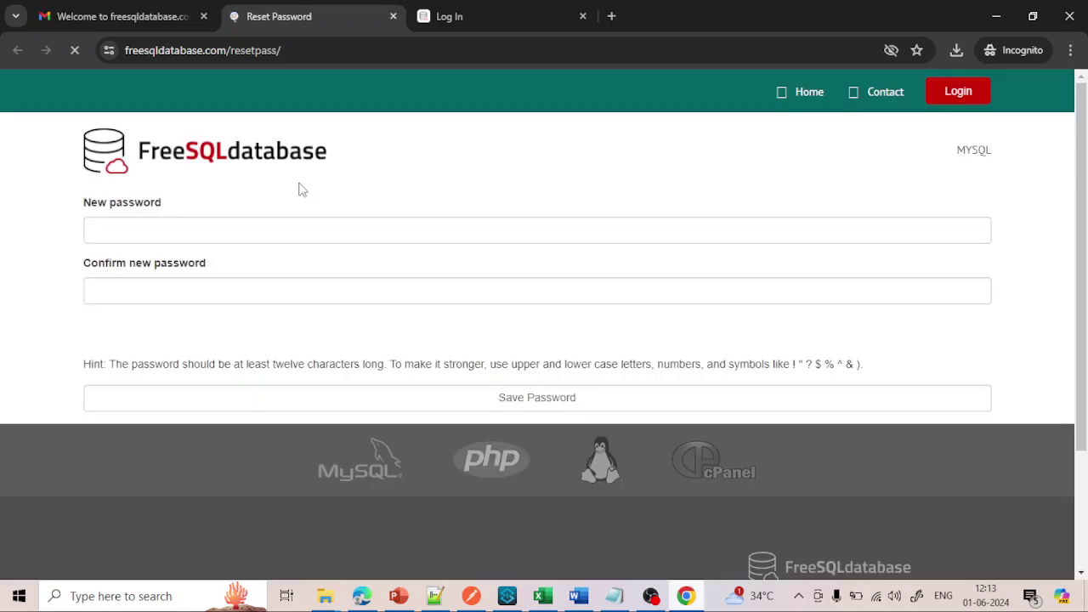
# - Enter a new account password in both password fields and save it
pyautogui.click(181, 227)
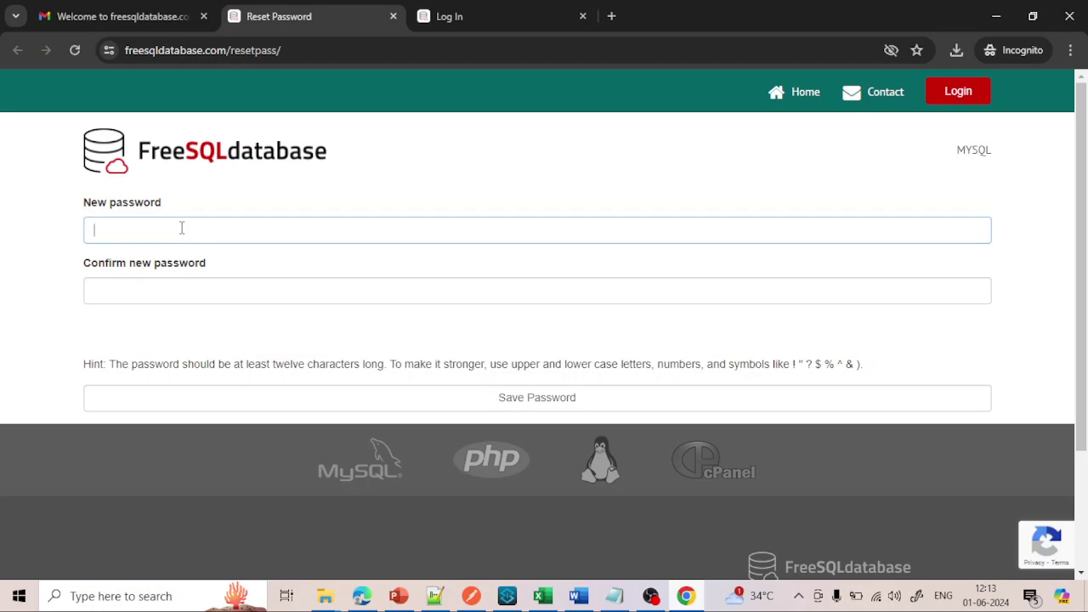
pyautogui.write('•')
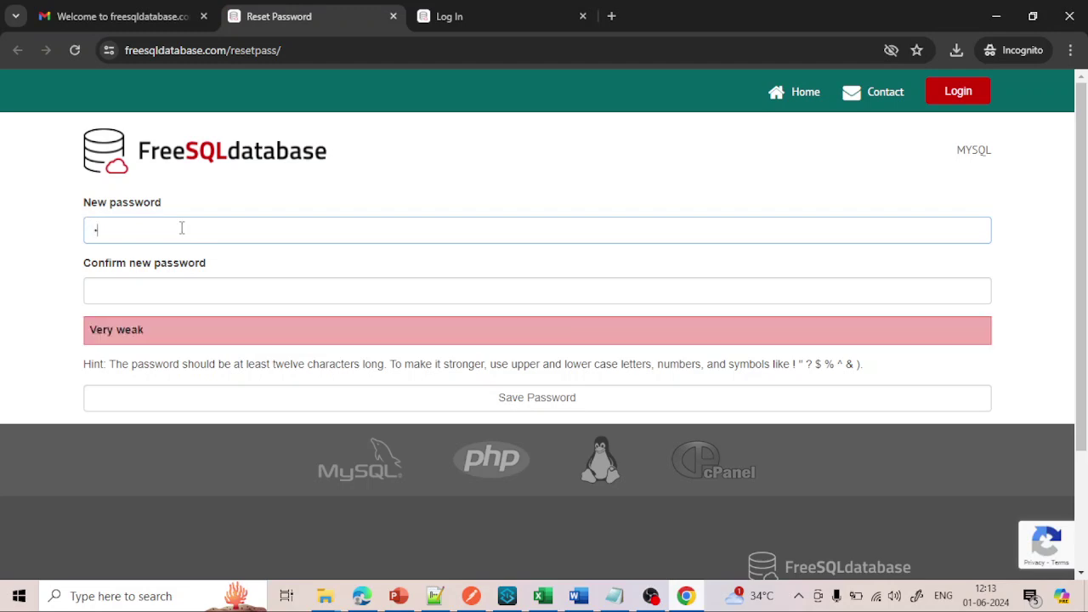
pyautogui.write('••')
pyautogui.press('BackSpace')
pyautogui.press('BackSpace')
pyautogui.press('BackSpace')
pyautogui.write('••••••••••')
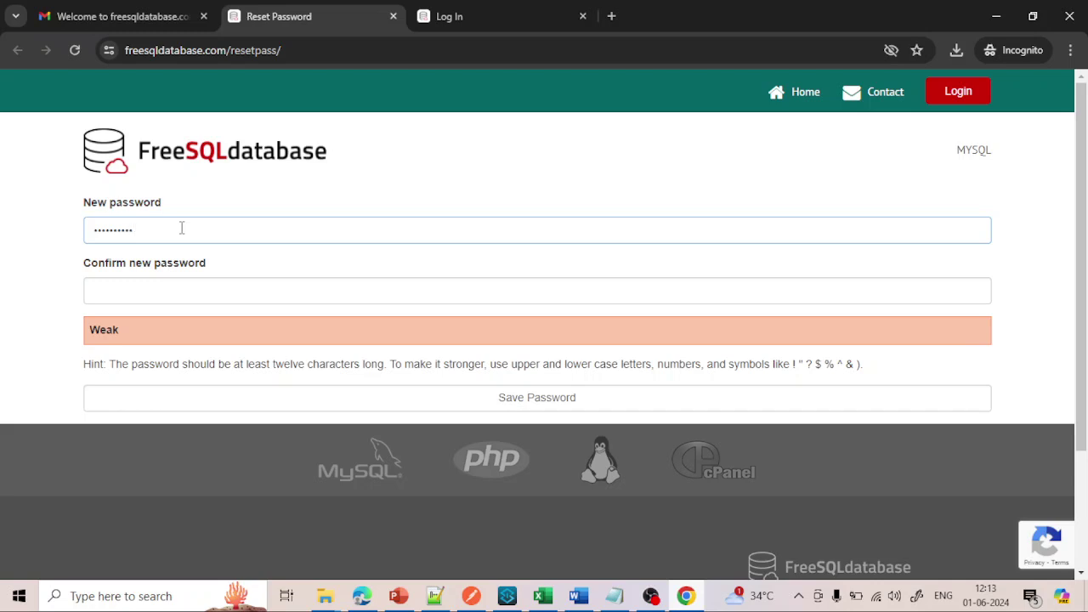
pyautogui.write('•••••')
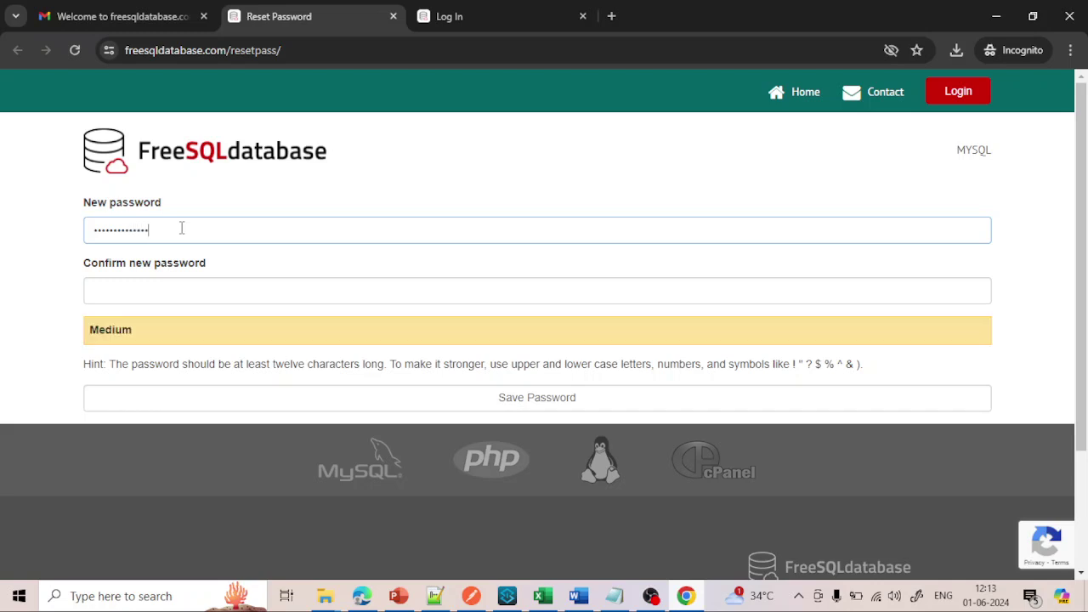
pyautogui.press('Tab')
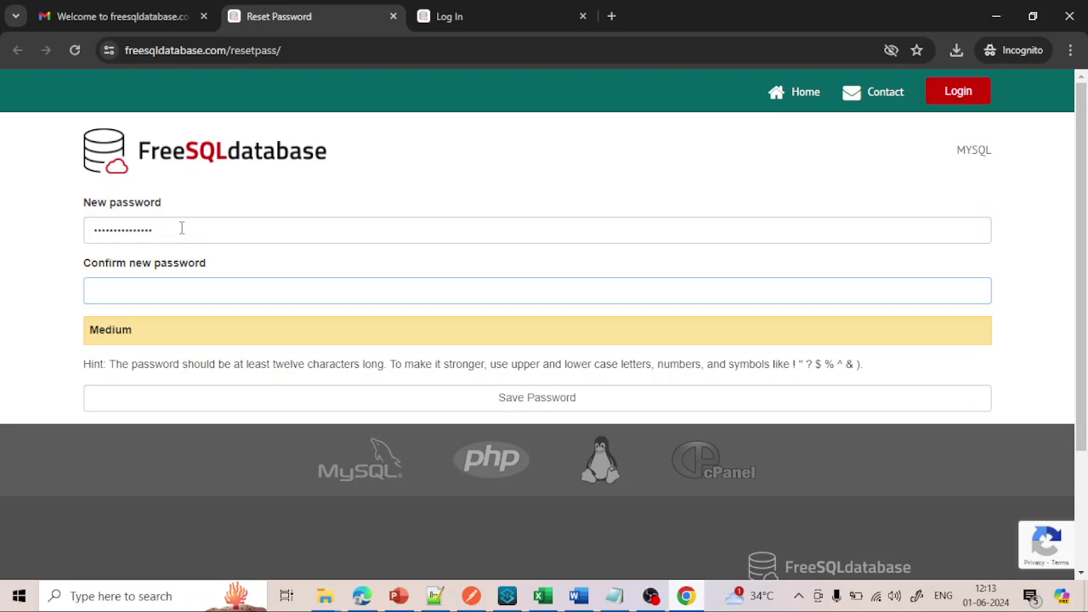
pyautogui.write('••••••••••••••')
pyautogui.click(528, 409)
pyautogui.click(528, 408)
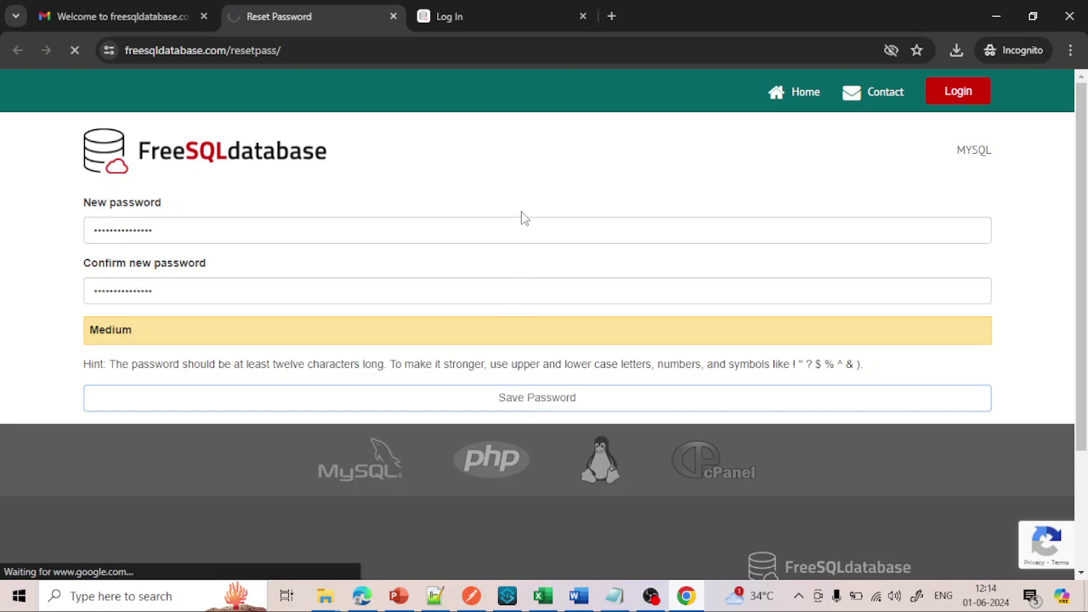
pyautogui.scroll(-2, 407, 268)
pyautogui.scroll(2, 407, 268)
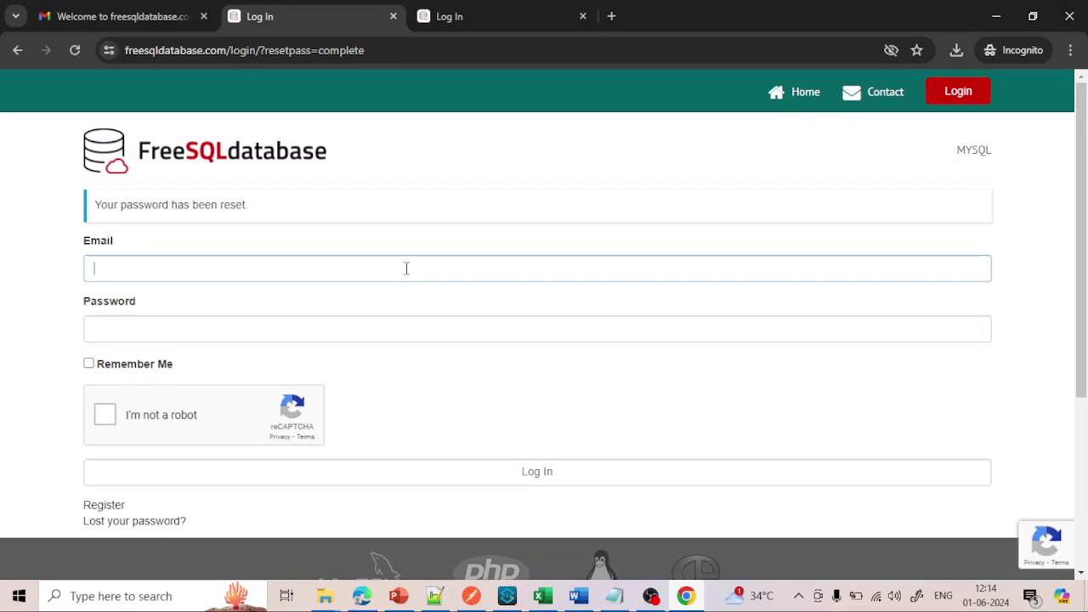
# - Fill in the saved account e-mail and correct its digits
pyautogui.click(266, 256)
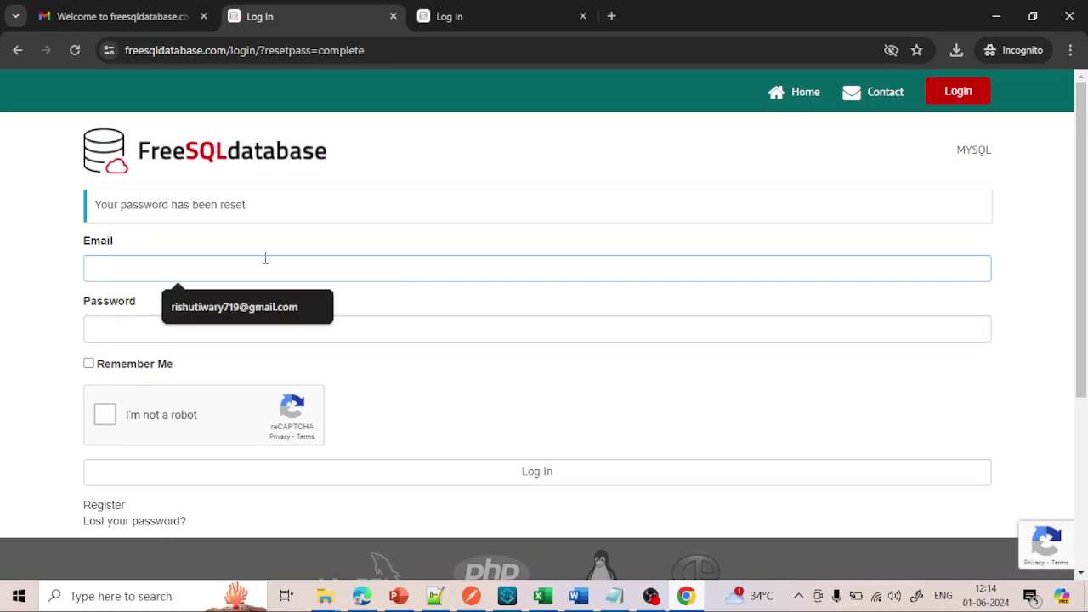
pyautogui.click(244, 307)
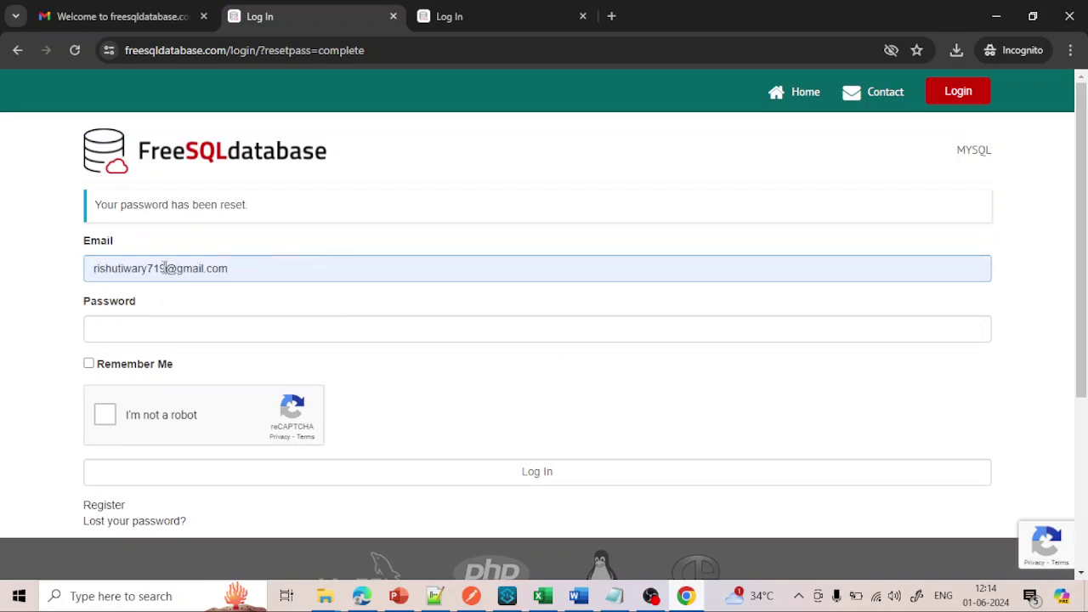
pyautogui.click(164, 268)
pyautogui.press('BackSpace')
pyautogui.press('BackSpace')
pyautogui.write('2')
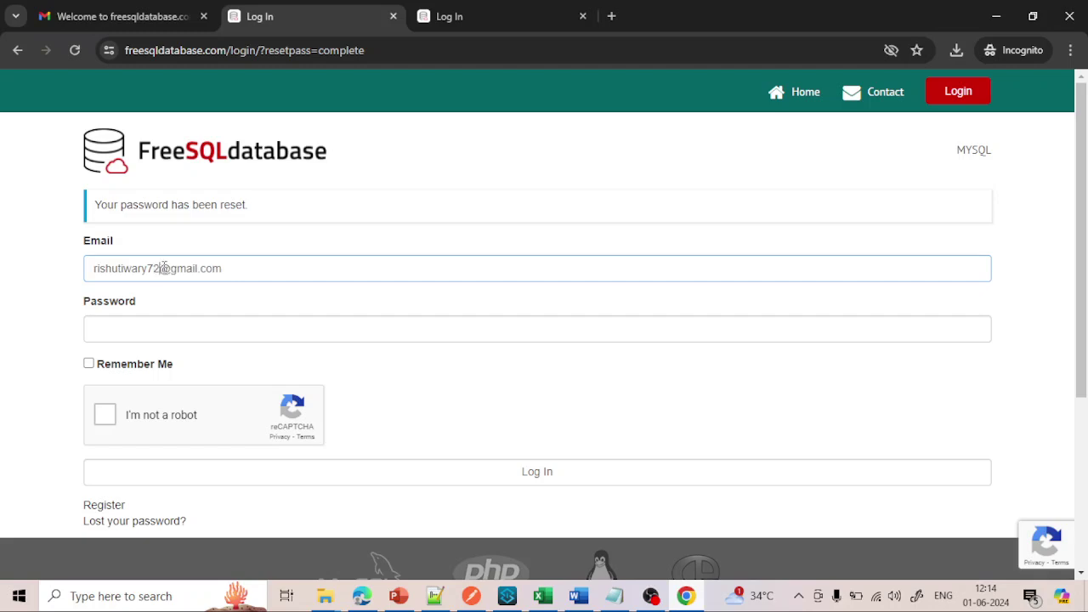
pyautogui.write('0')
# - Enter the account password, pass the robot check, and log in
pyautogui.click(162, 326)
pyautogui.write('•')
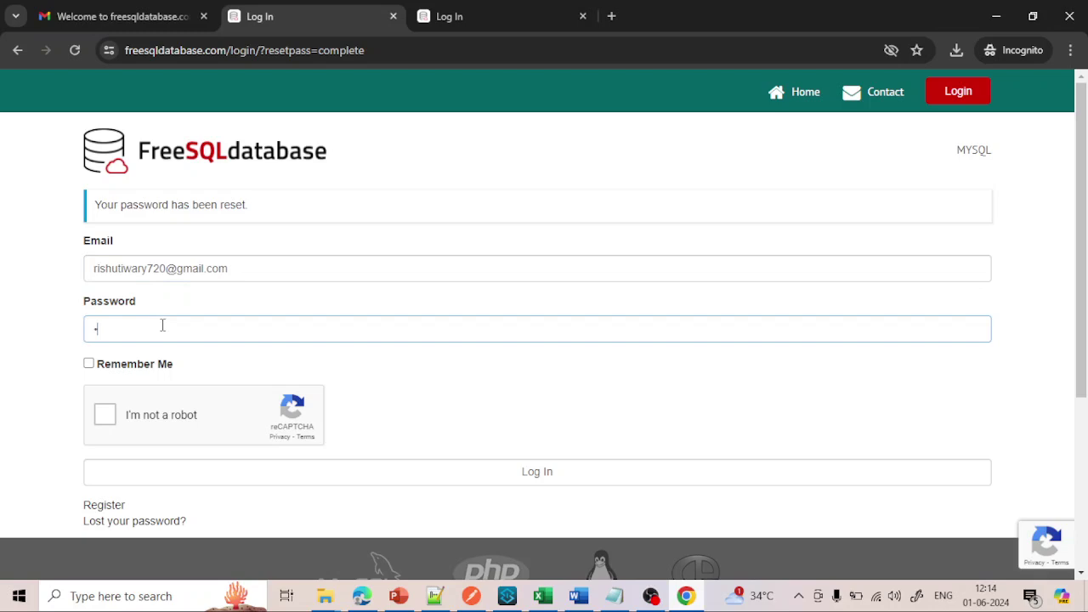
pyautogui.write('••••••••••••••')
pyautogui.click(108, 418)
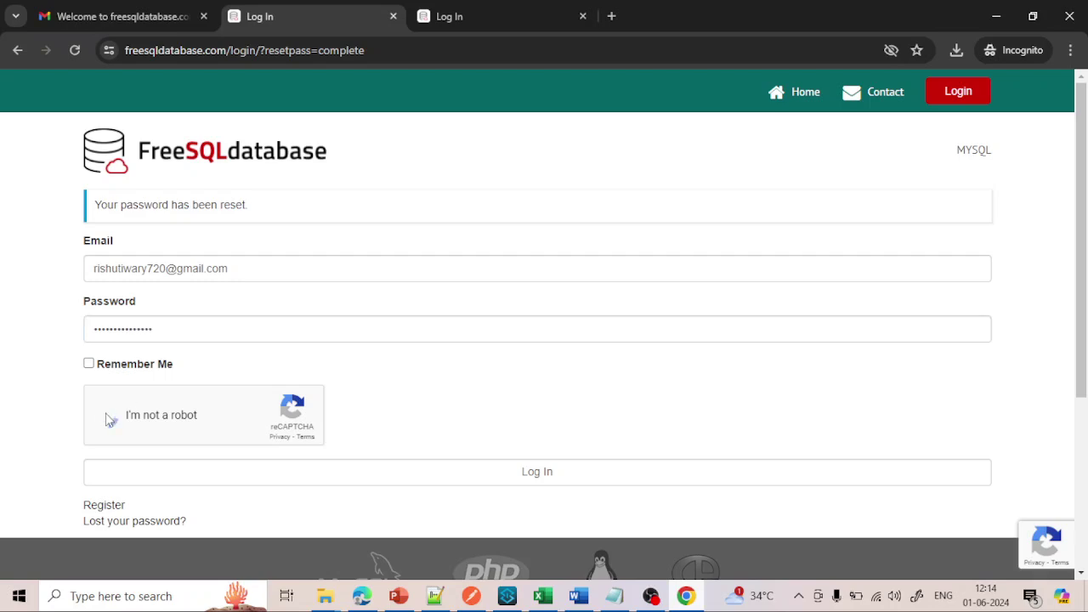
pyautogui.scroll(-1, 276, 425)
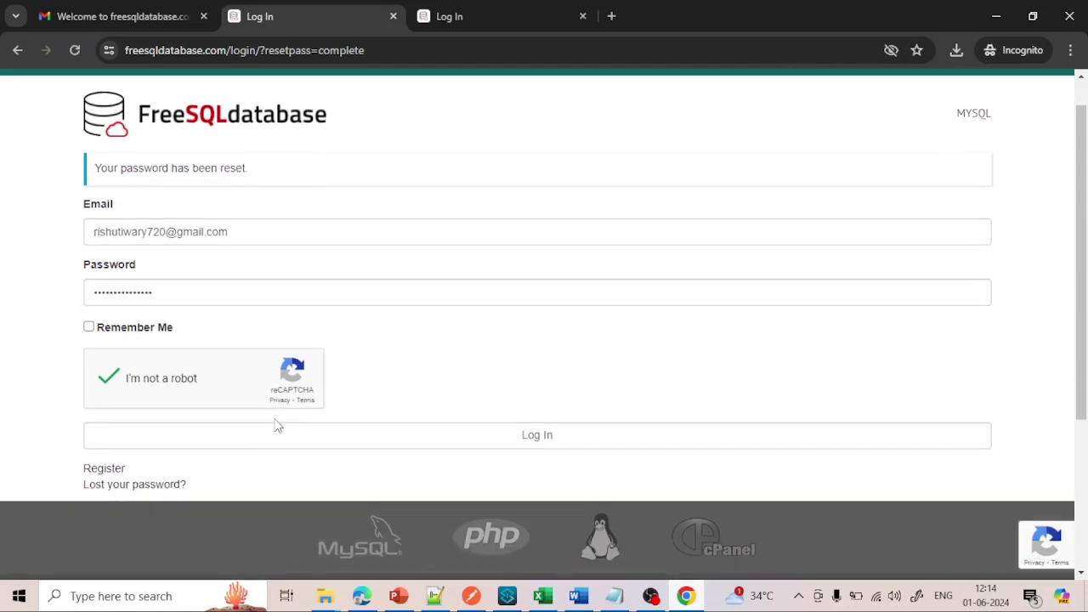
pyautogui.click(516, 439)
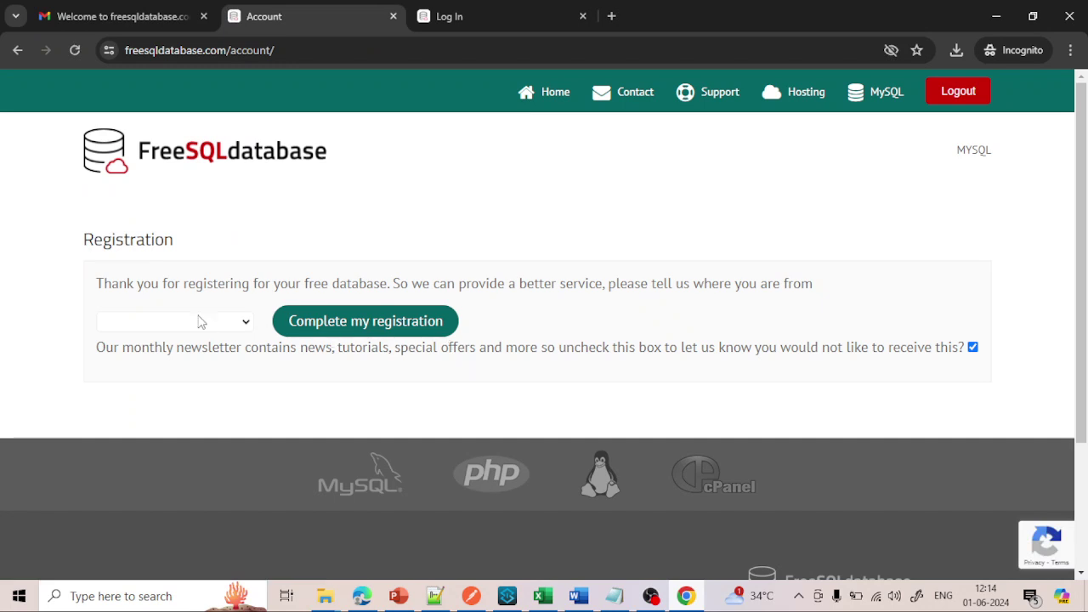
# - Browse the country dropdown and pick Hungary
pyautogui.click(243, 324)
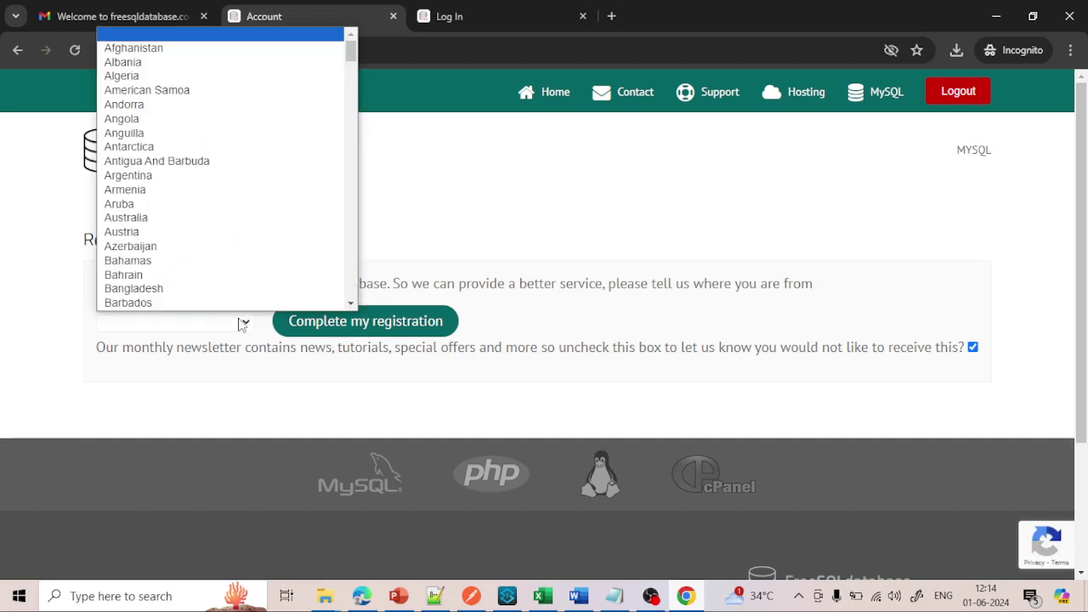
pyautogui.scroll(-3, 186, 243)
pyautogui.scroll(-5, 186, 243)
pyautogui.scroll(10, 187, 242)
pyautogui.scroll(-10, 186, 242)
pyautogui.scroll(-10, 186, 242)
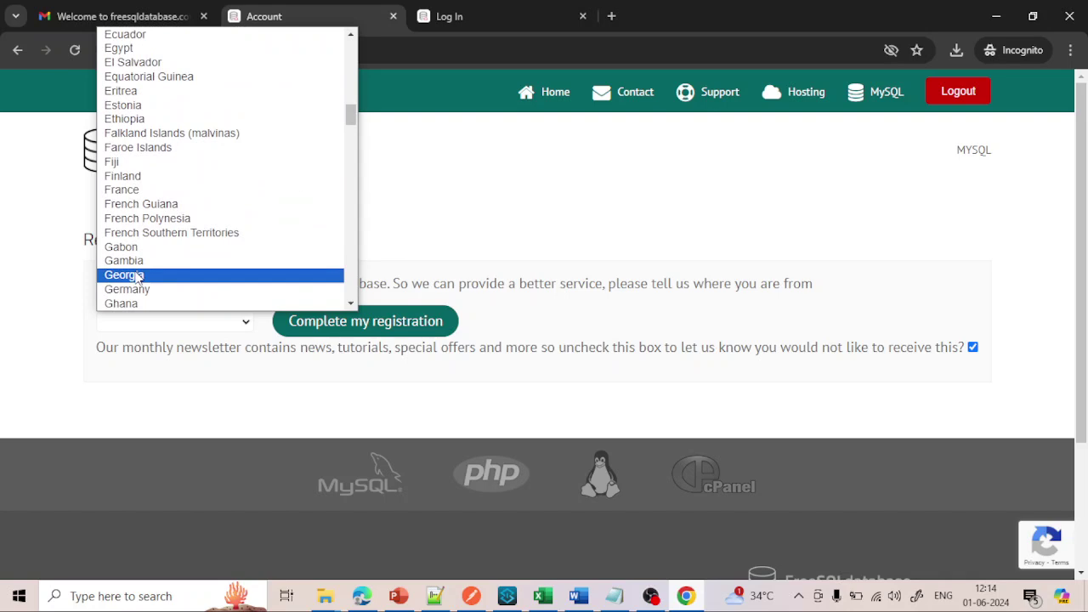
pyautogui.scroll(-6, 189, 153)
pyautogui.scroll(-6, 149, 230)
pyautogui.scroll(-3, 149, 230)
pyautogui.scroll(16, 149, 229)
pyautogui.scroll(-9, 148, 230)
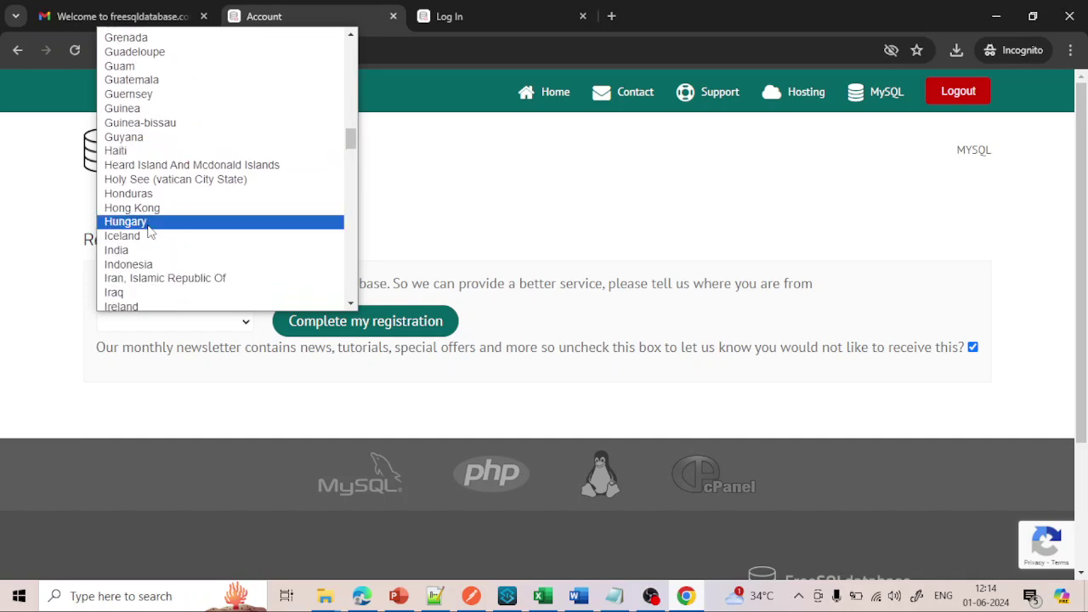
pyautogui.click(148, 226)
# - Correct the country to India and complete the registration
pyautogui.click(167, 321)
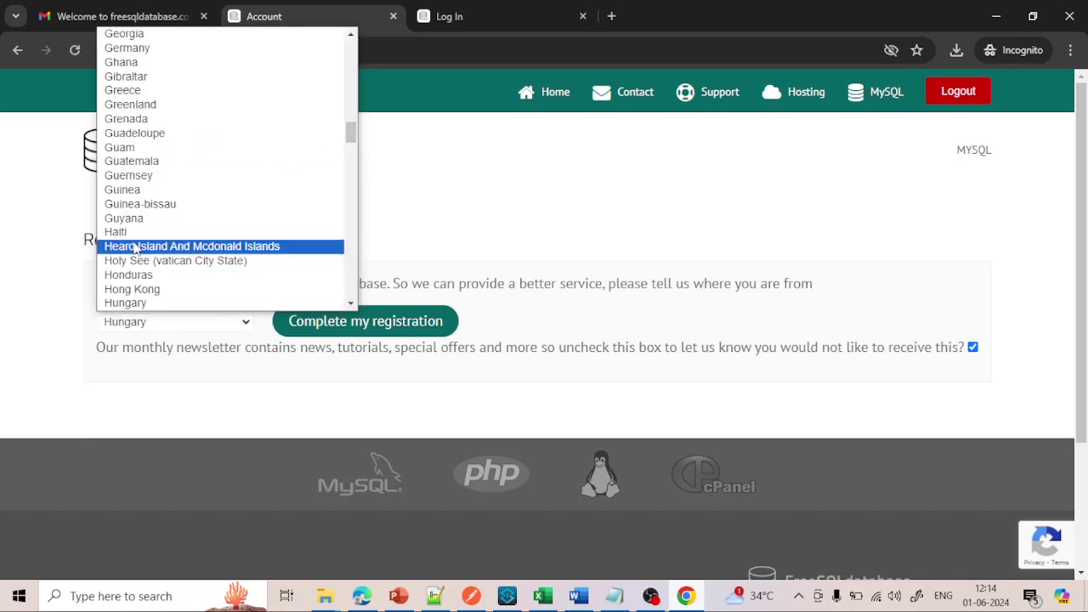
pyautogui.scroll(-4, 136, 246)
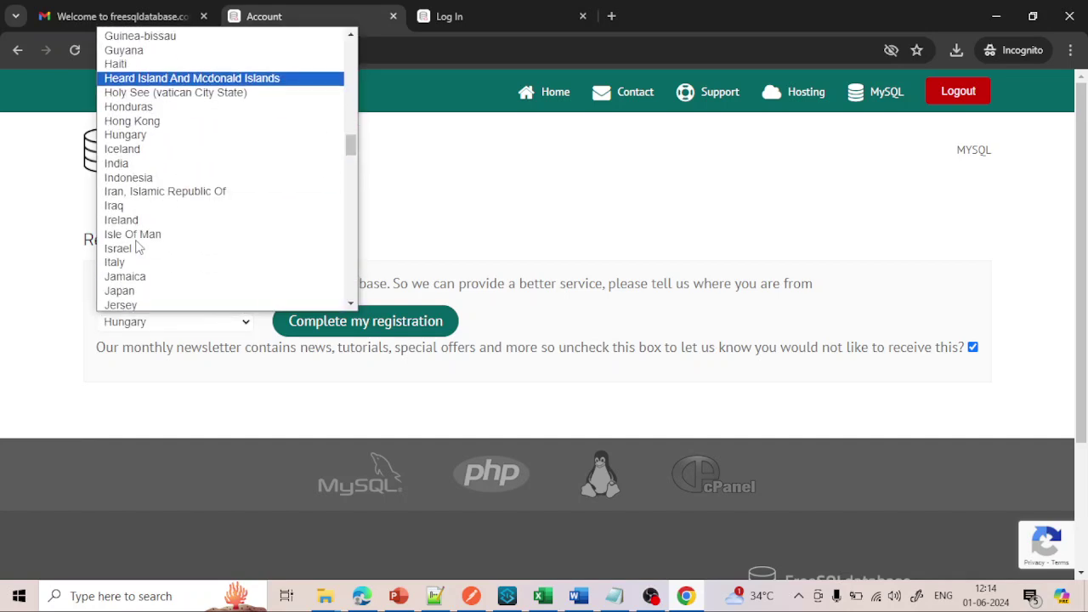
pyautogui.click(128, 166)
pyautogui.click(354, 323)
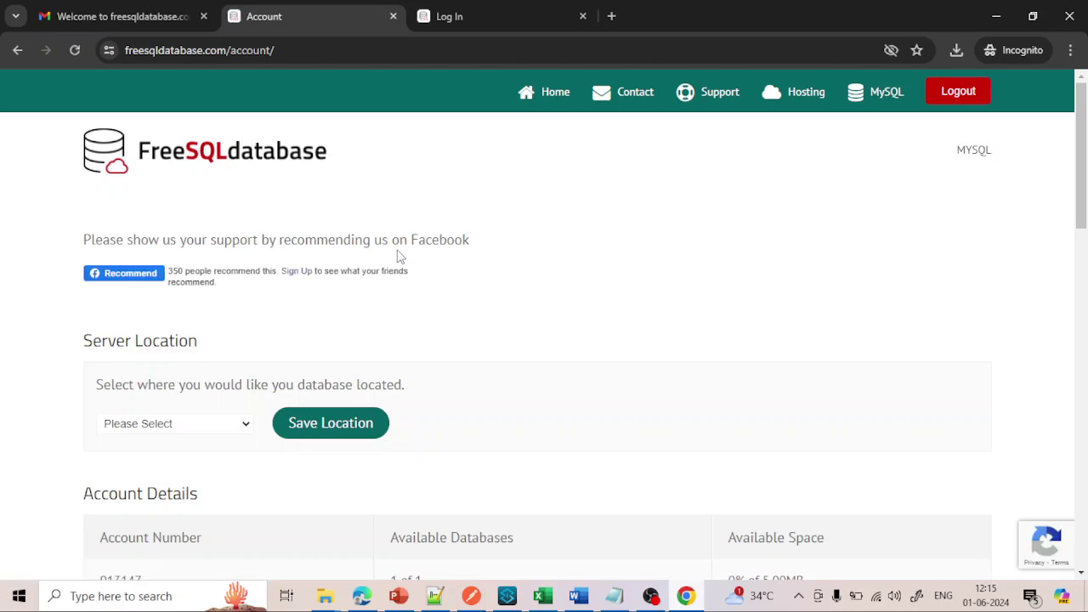
# - Save Asia Pacific as the server location and scroll down to Database Details
pyautogui.scroll(-2, 400, 257)
pyautogui.scroll(-2, 401, 257)
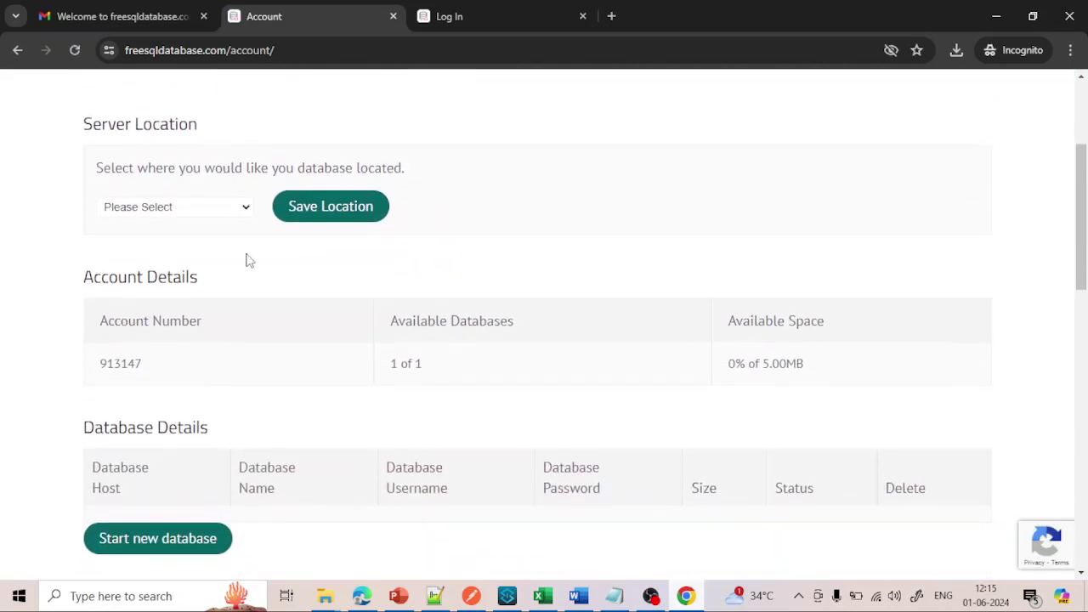
pyautogui.click(239, 212)
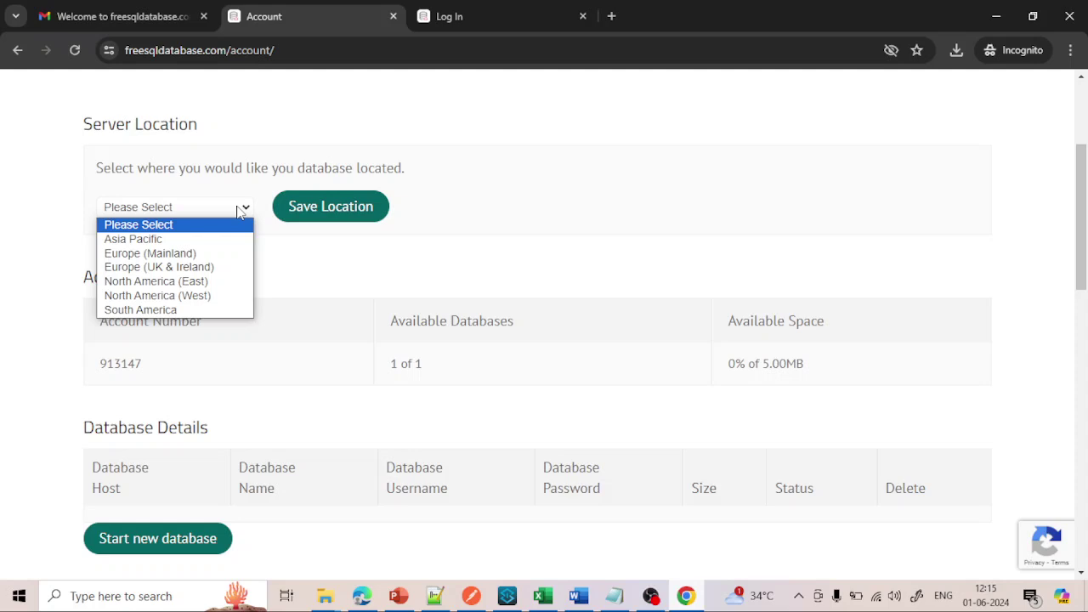
pyautogui.click(350, 164)
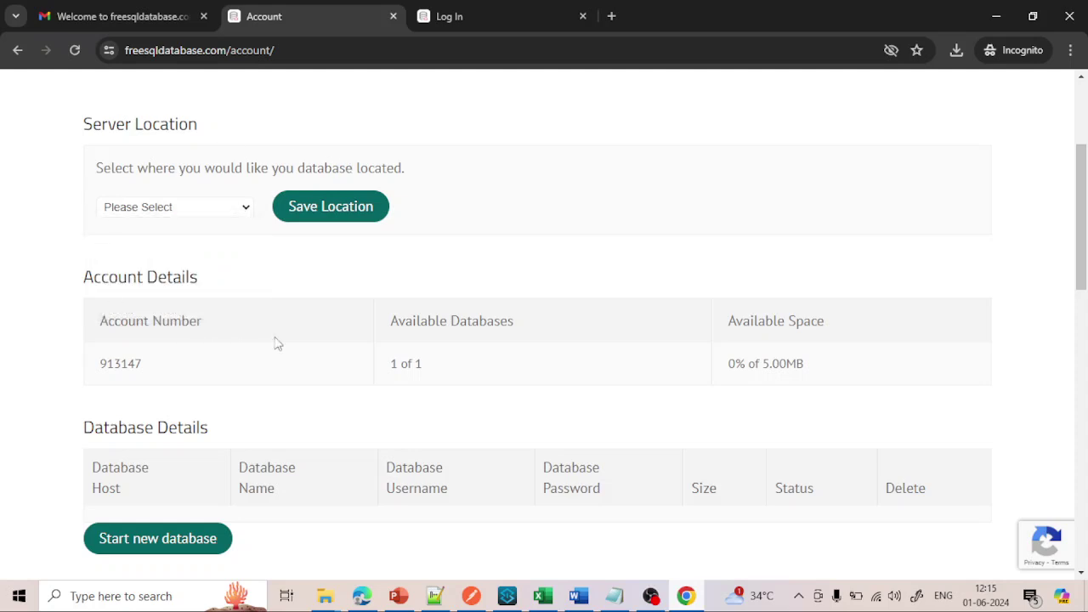
pyautogui.click(245, 214)
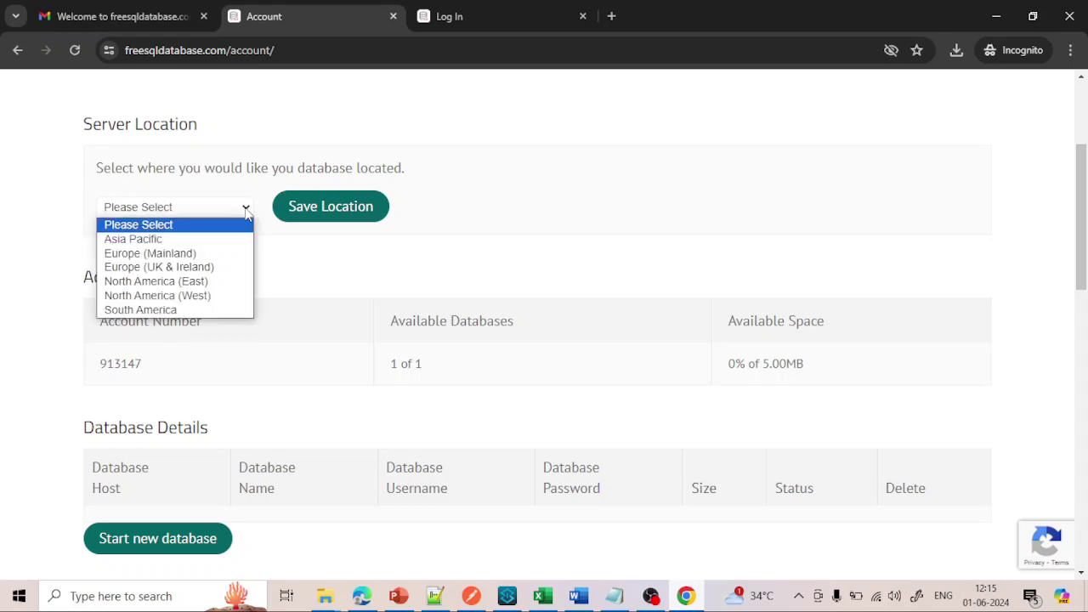
pyautogui.click(185, 241)
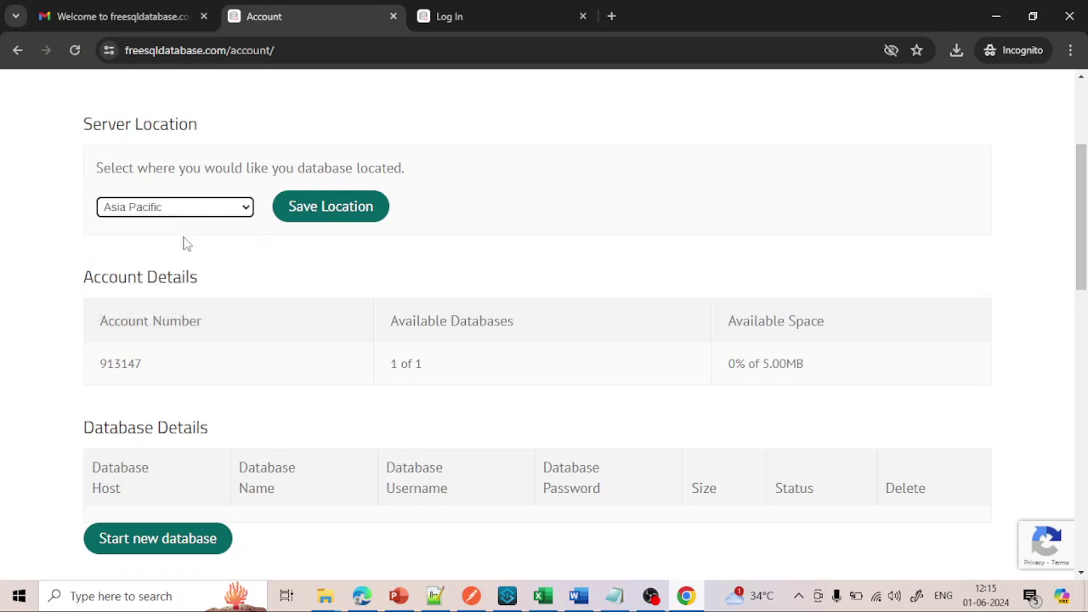
pyautogui.click(319, 215)
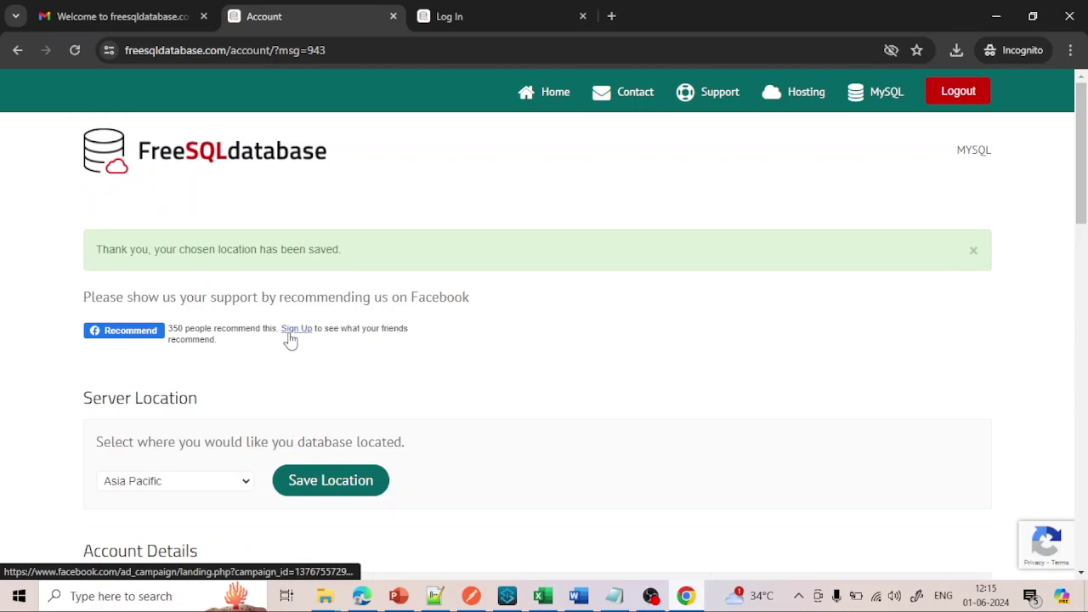
pyautogui.scroll(-4, 289, 340)
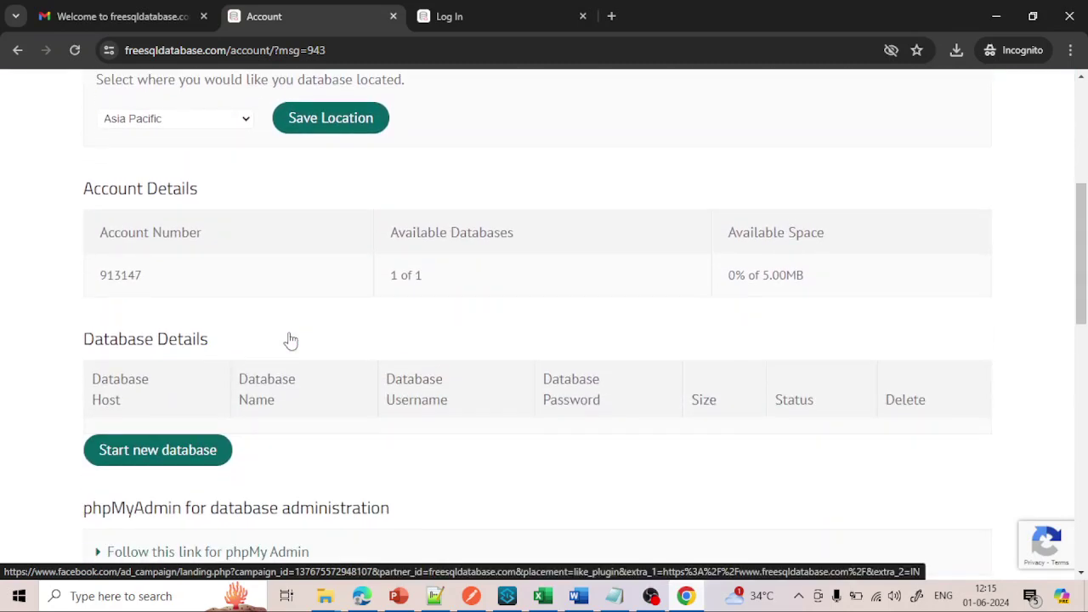
pyautogui.scroll(-1, 289, 340)
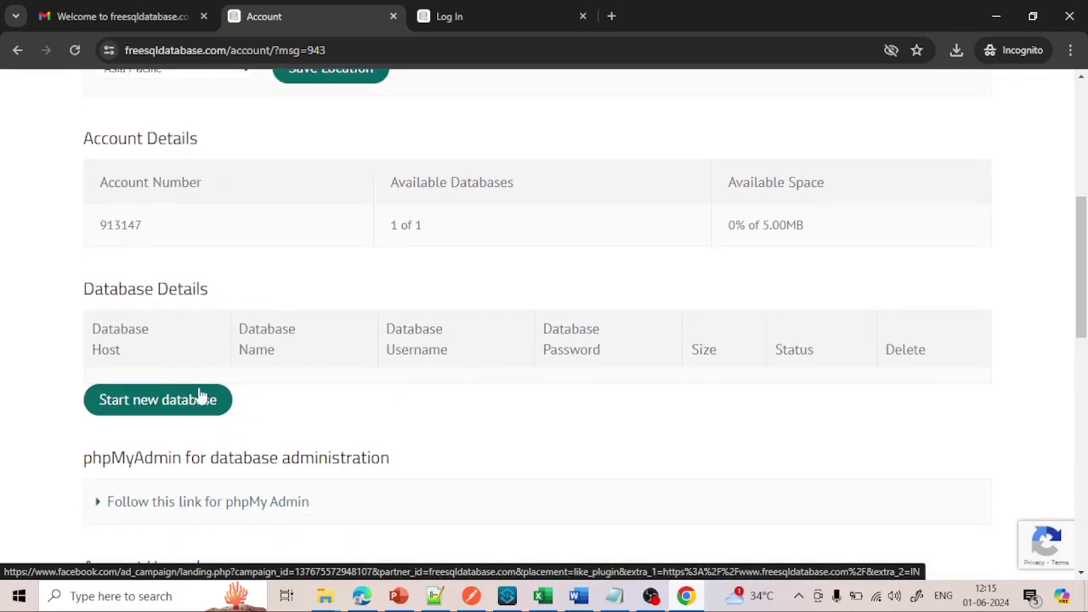
# - Start a new database and highlight its sql12.freesqldatabase.com host and username values
pyautogui.click(156, 410)
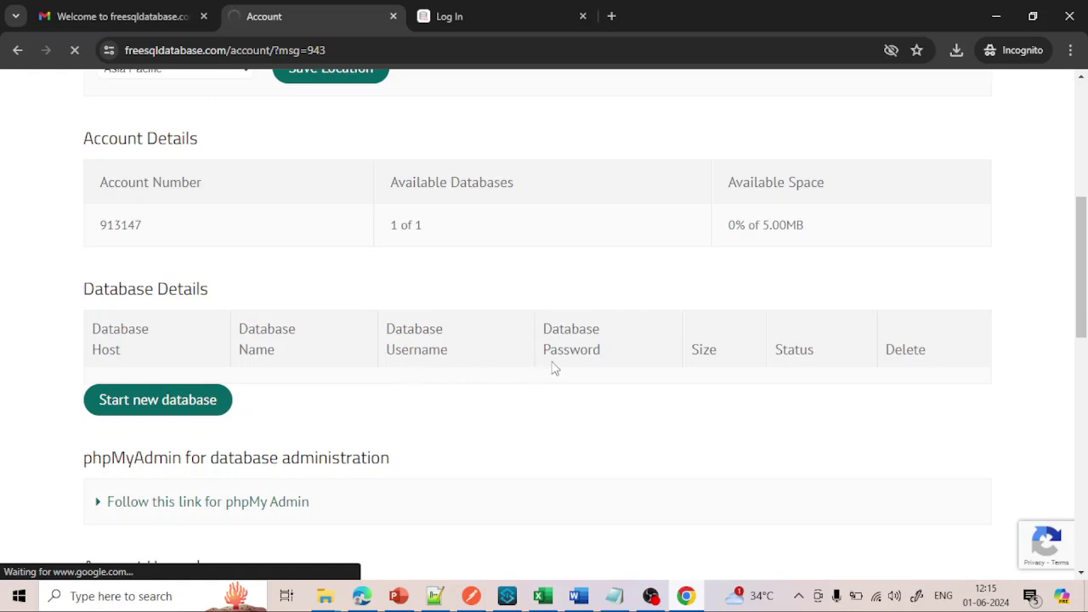
pyautogui.scroll(-5, 510, 363)
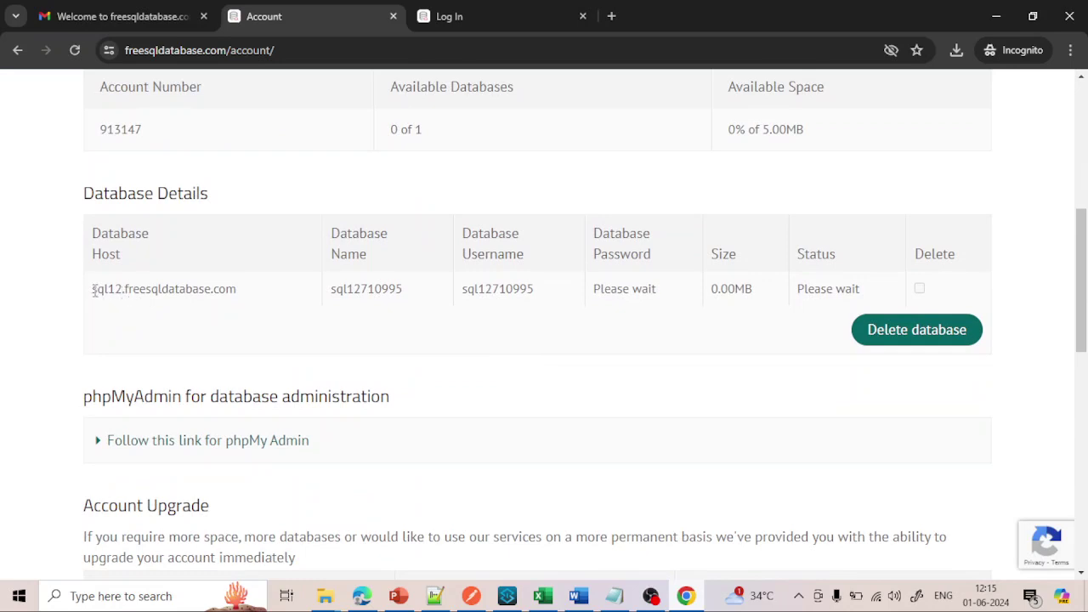
pyautogui.moveTo(93, 289); pyautogui.dragTo(251, 303)
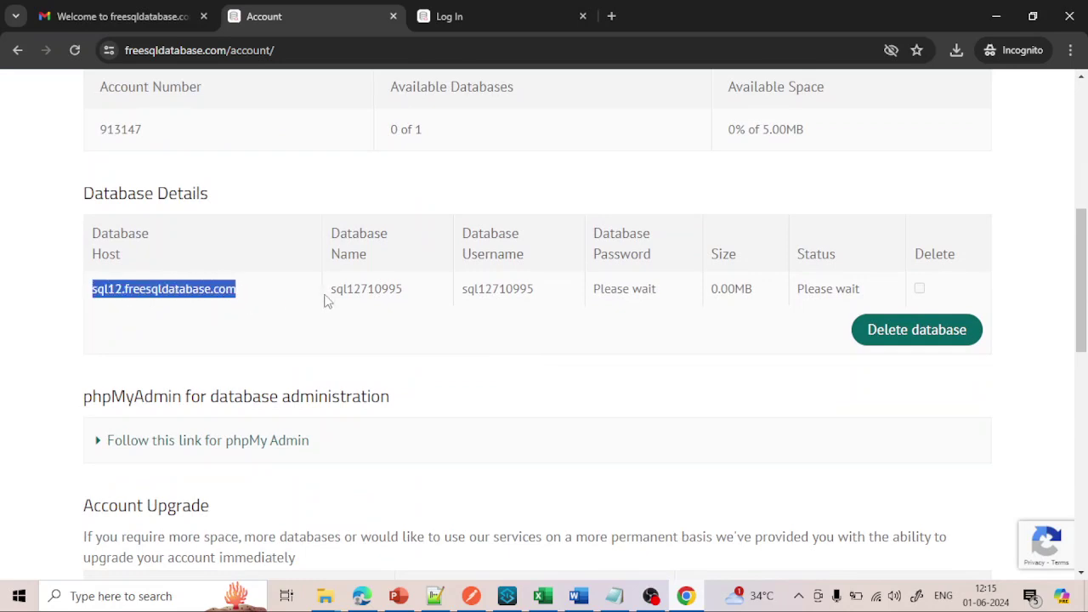
pyautogui.moveTo(333, 290); pyautogui.dragTo(589, 300)
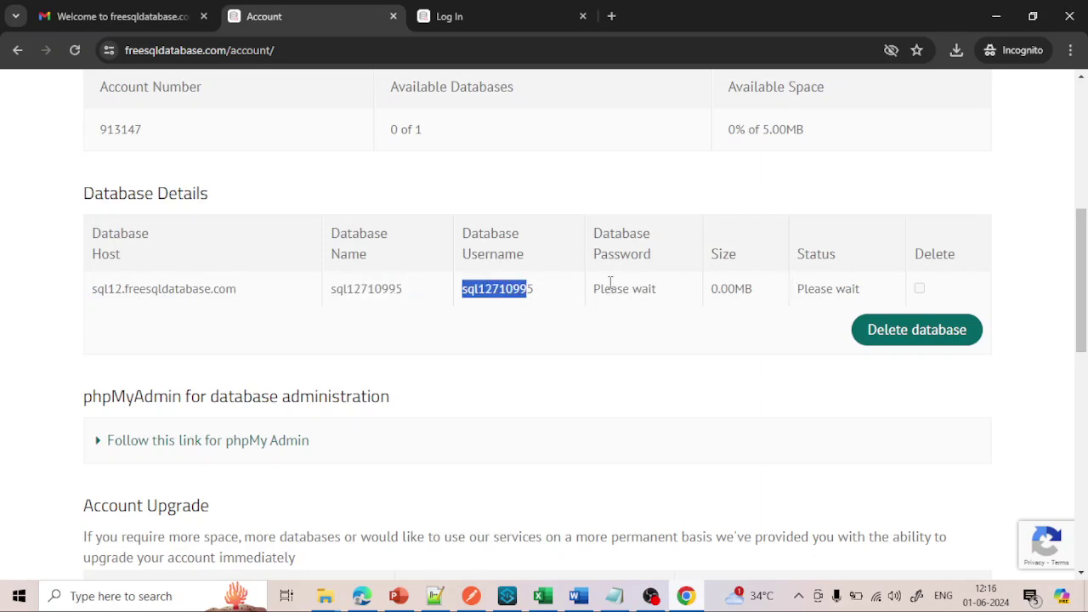
pyautogui.scroll(-1, 615, 288)
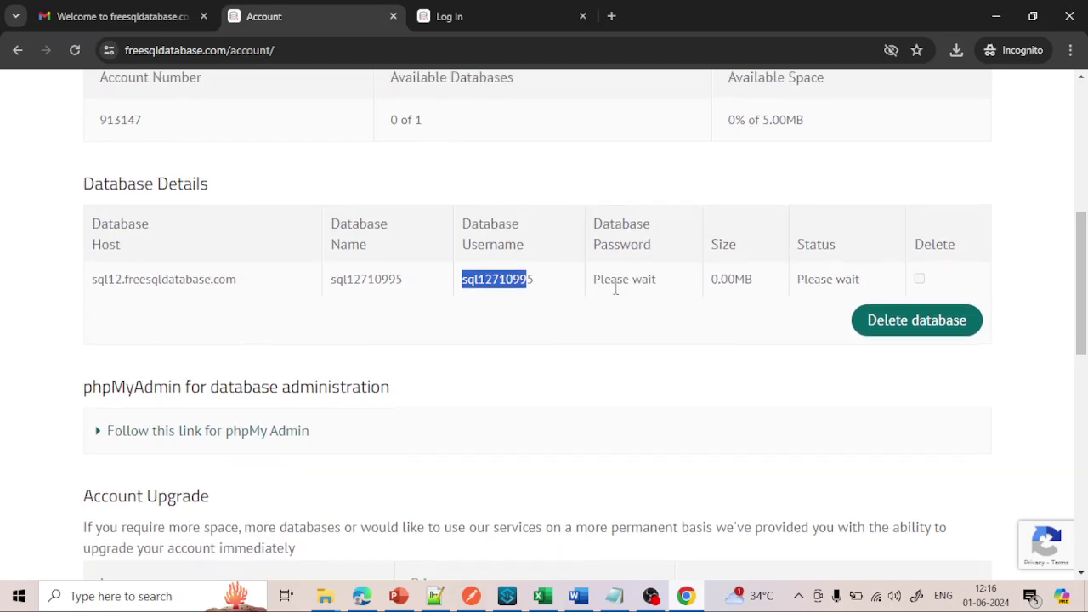
# - Reload the Gmail inbox, open 'Your Database is setup' and select Host through Port number 3306
pyautogui.click(97, 17)
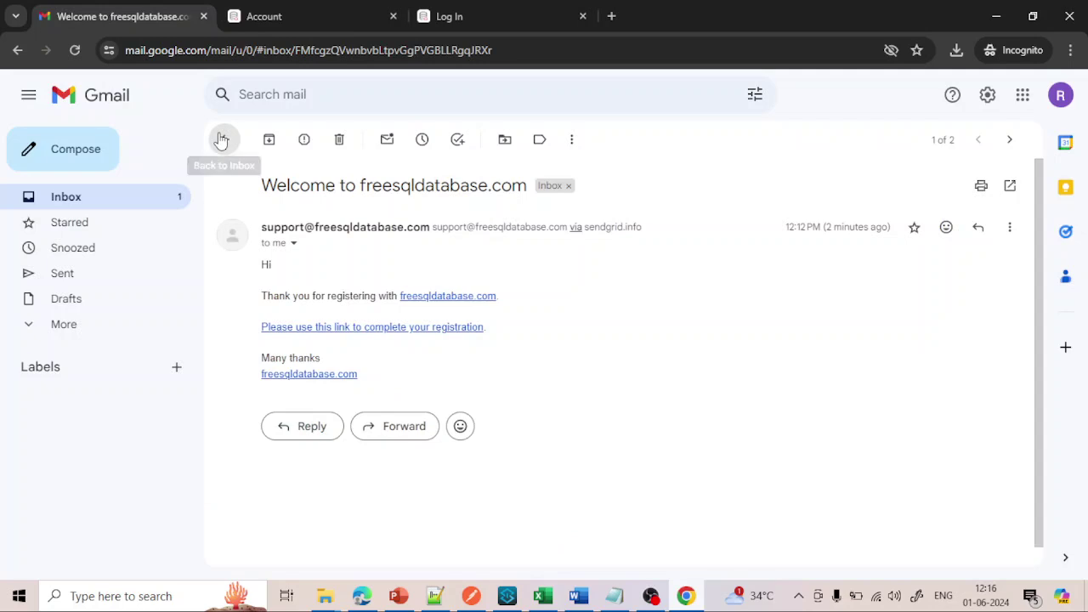
pyautogui.click(223, 139)
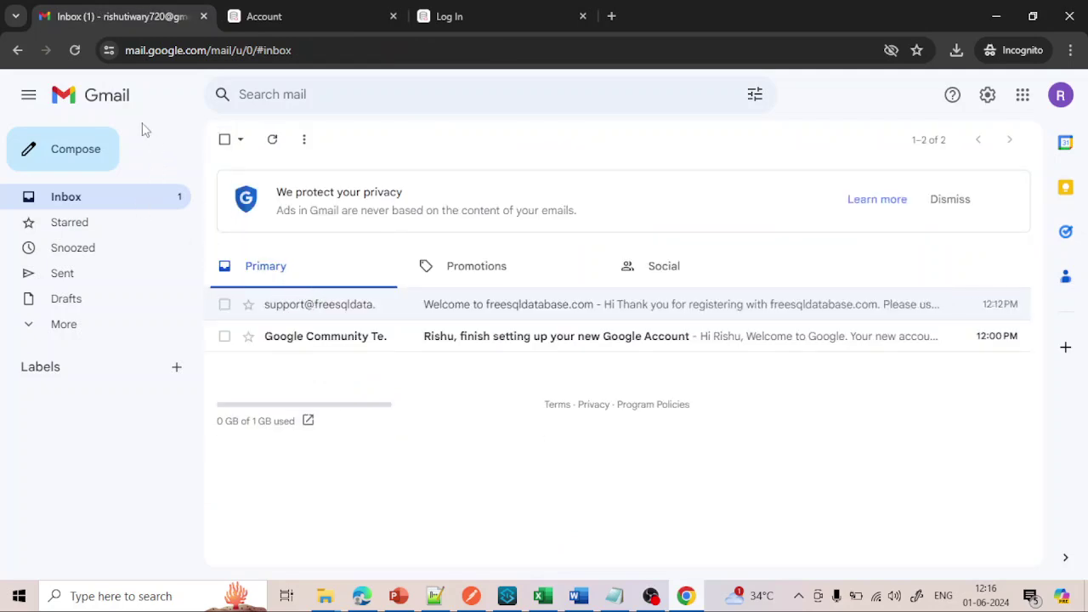
pyautogui.click(75, 52)
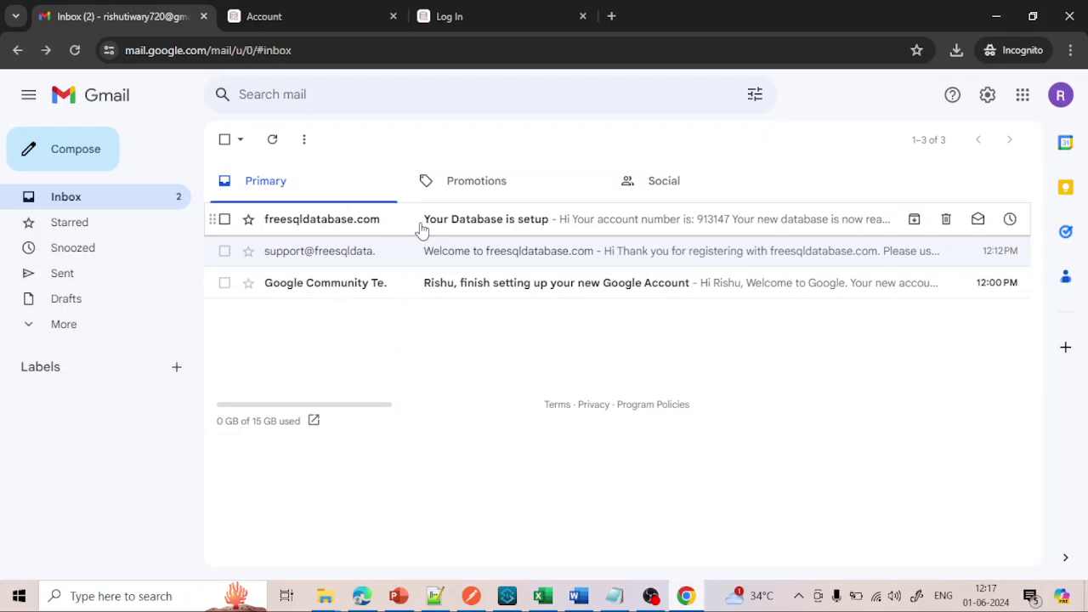
pyautogui.click(421, 228)
pyautogui.scroll(-1, 338, 330)
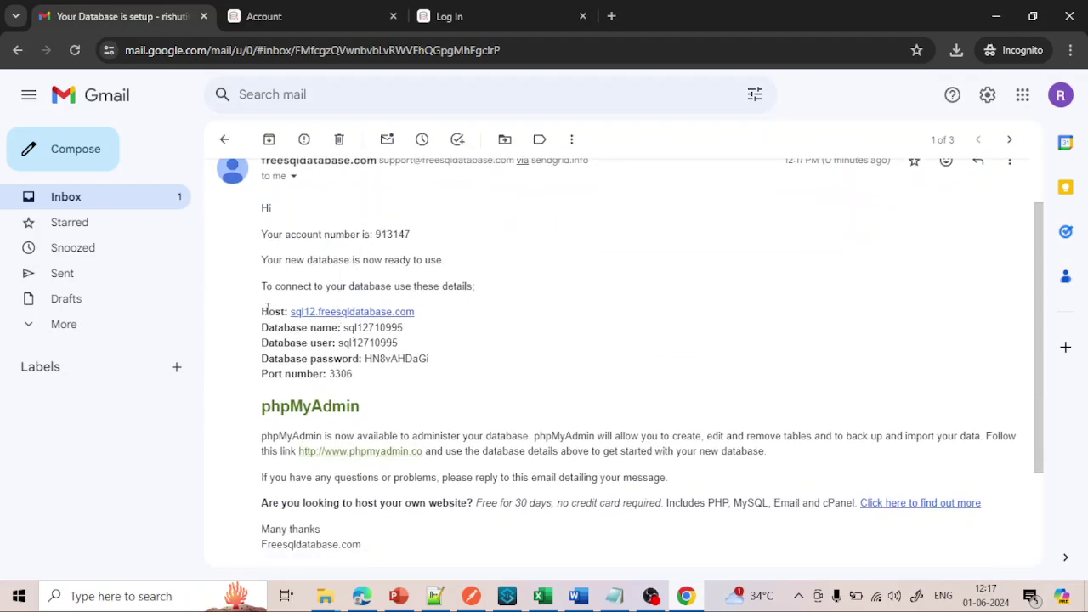
pyautogui.moveTo(265, 308); pyautogui.dragTo(368, 382)
pyautogui.hotkey('ctrl', 'c')
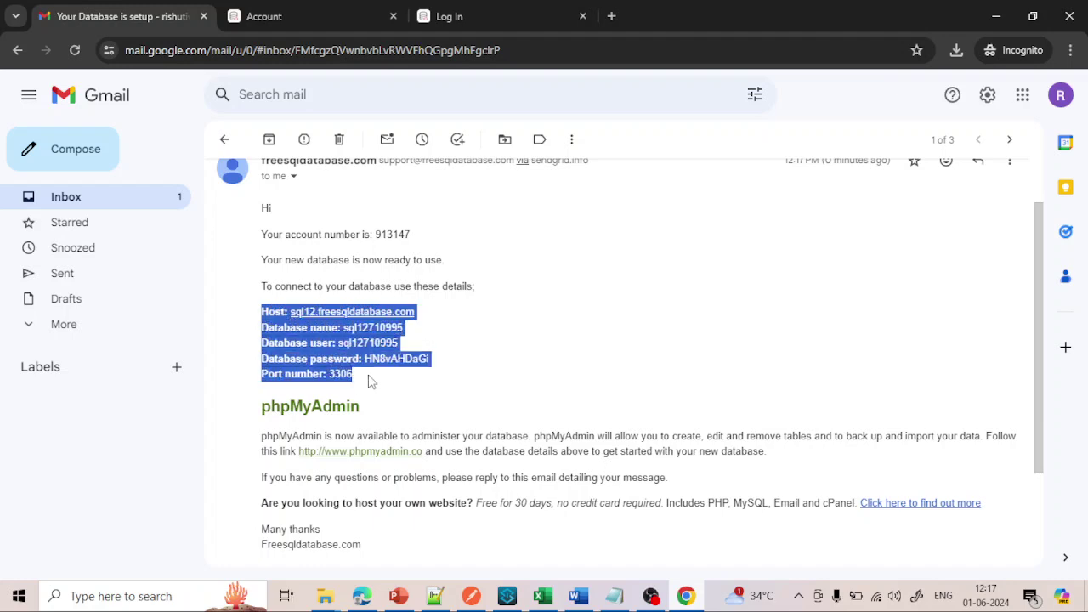
# - Paste the copied connection details into a new blank Notepad++ document
pyautogui.click(434, 596)
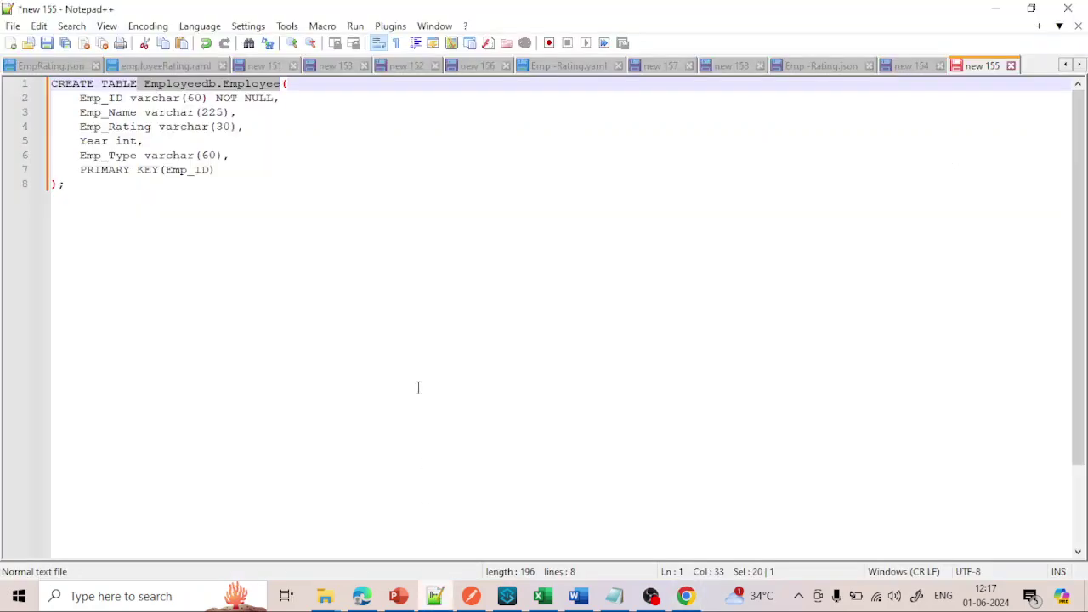
pyautogui.click(10, 43)
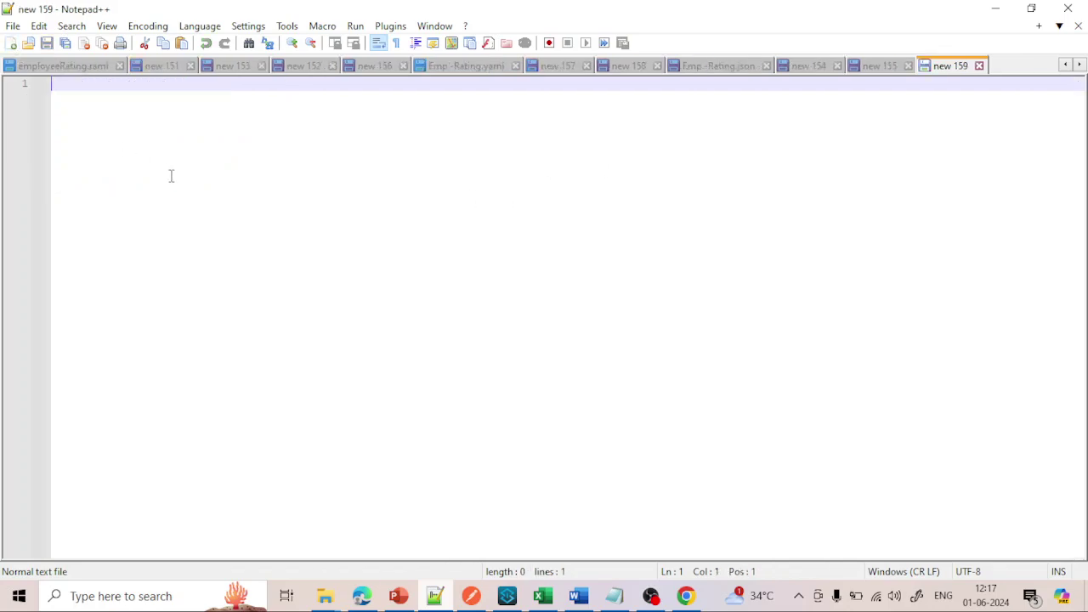
pyautogui.hotkey('ctrl', 'v')
# - Select the five detail lines, from the sql12.freesqldatabase.com host through port 3306
pyautogui.moveTo(178, 148); pyautogui.dragTo(49, 83)
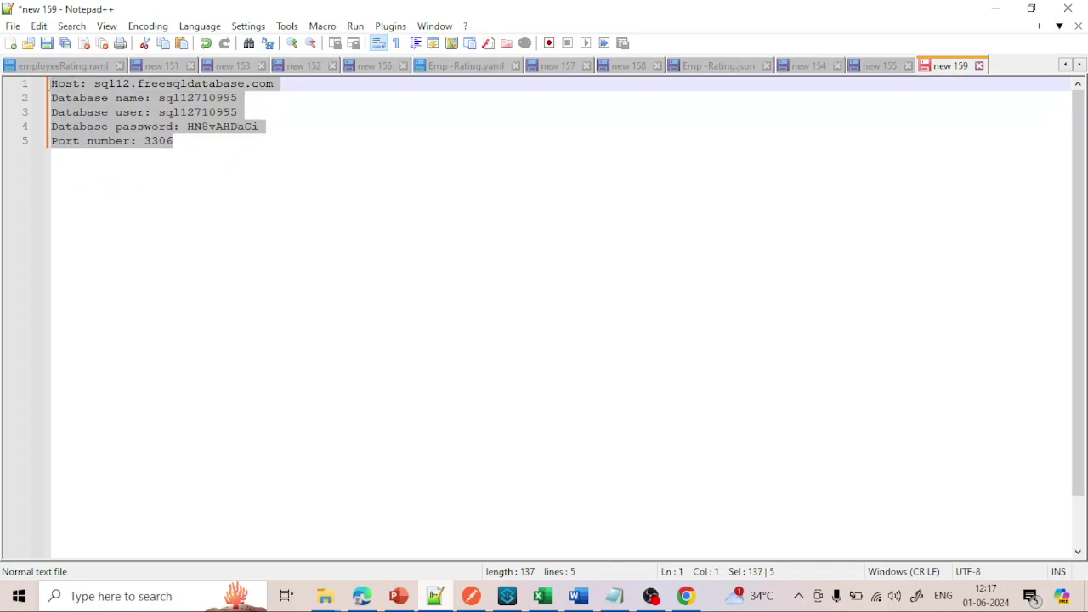
pyautogui.click(192, 151)
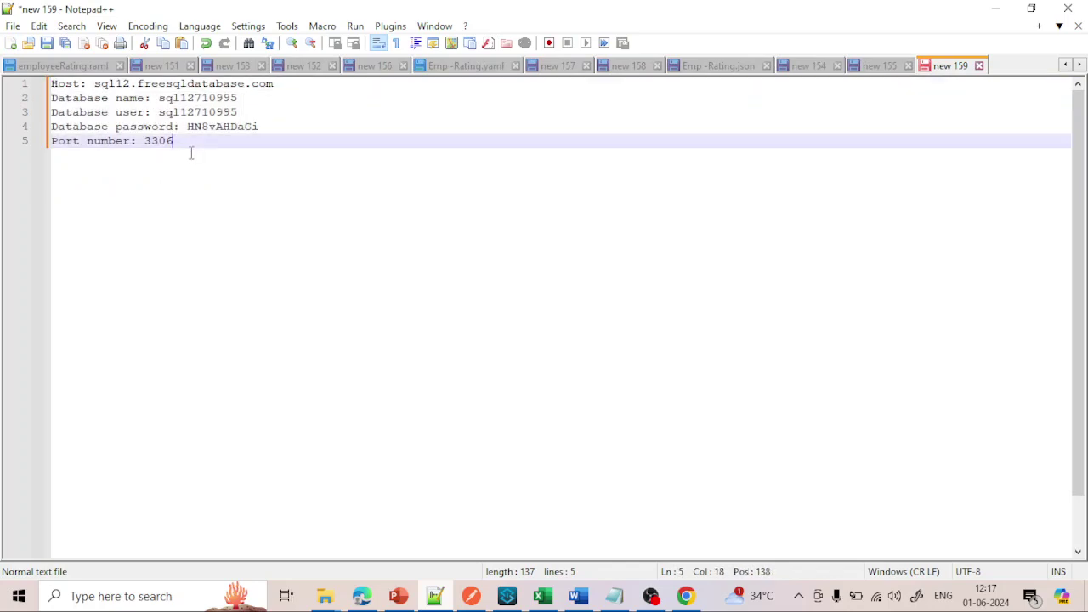
pyautogui.moveTo(183, 144); pyautogui.dragTo(51, 83)
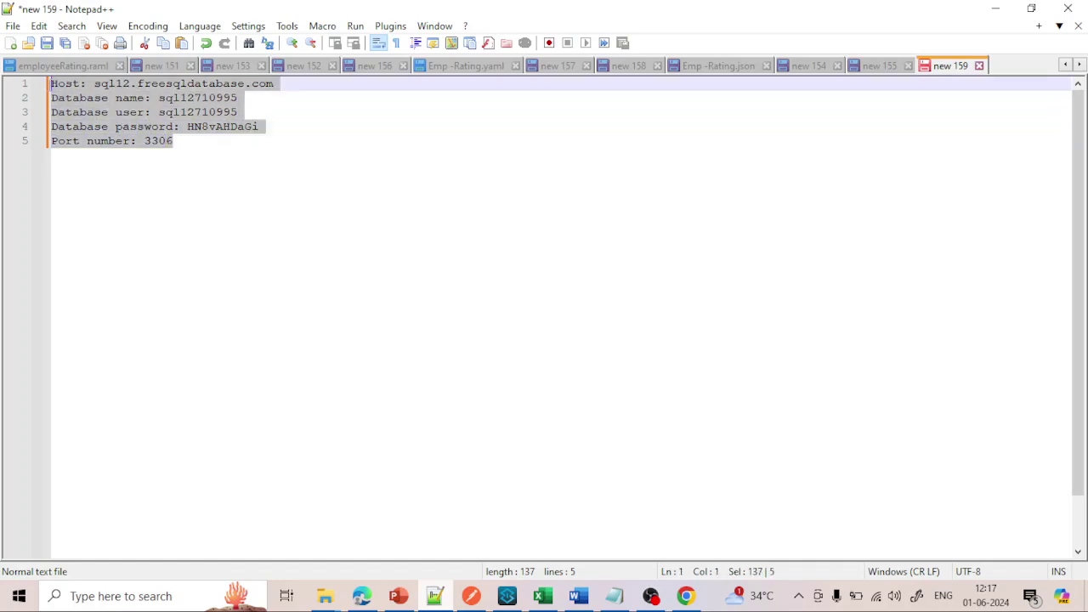
pyautogui.click(213, 148)
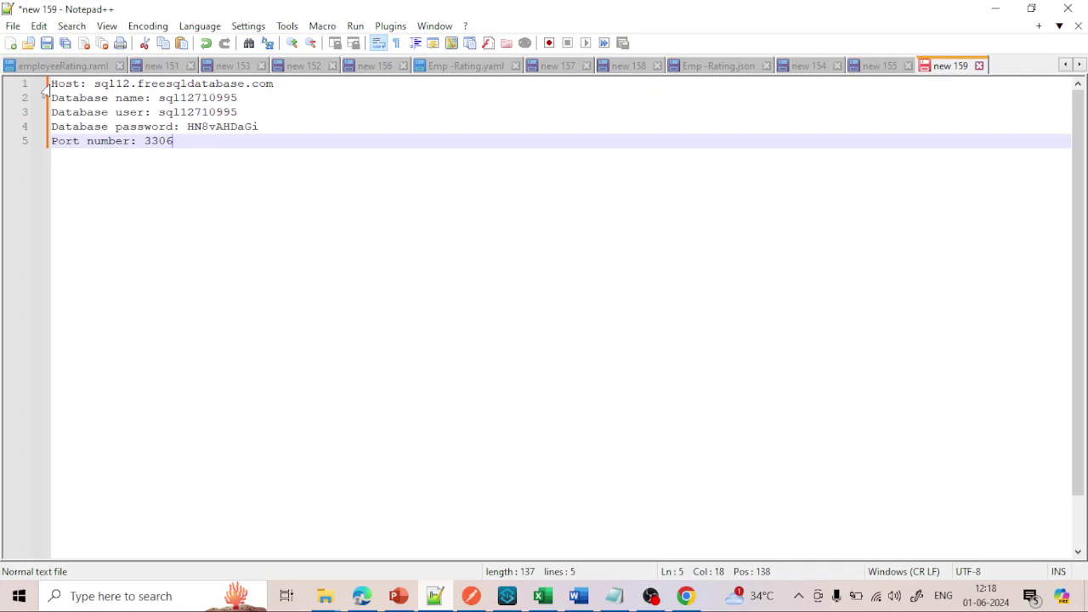
pyautogui.moveTo(51, 83); pyautogui.dragTo(176, 141)
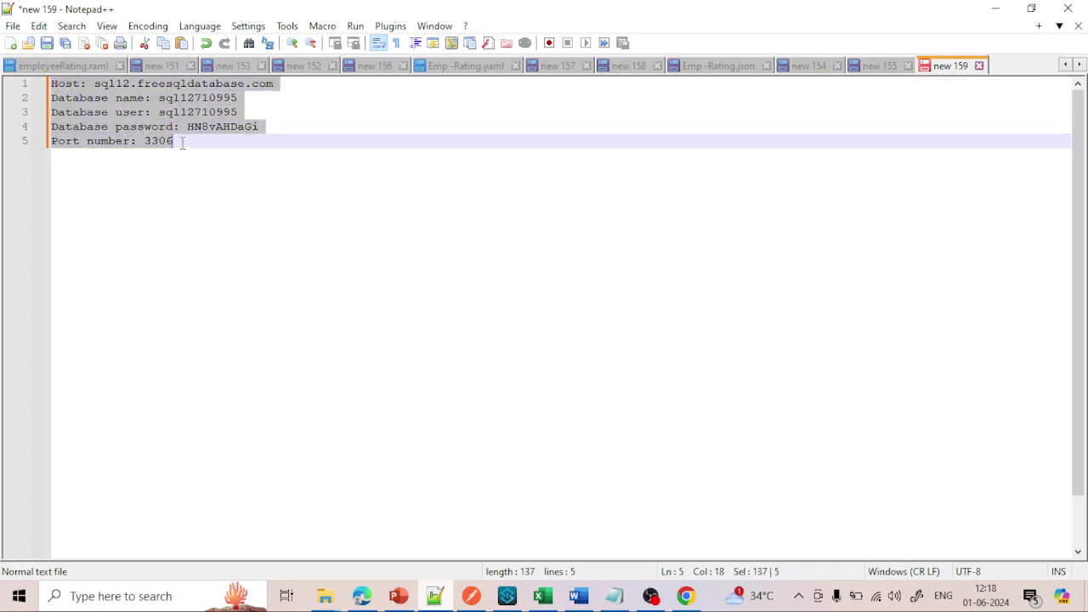
pyautogui.click(184, 145)
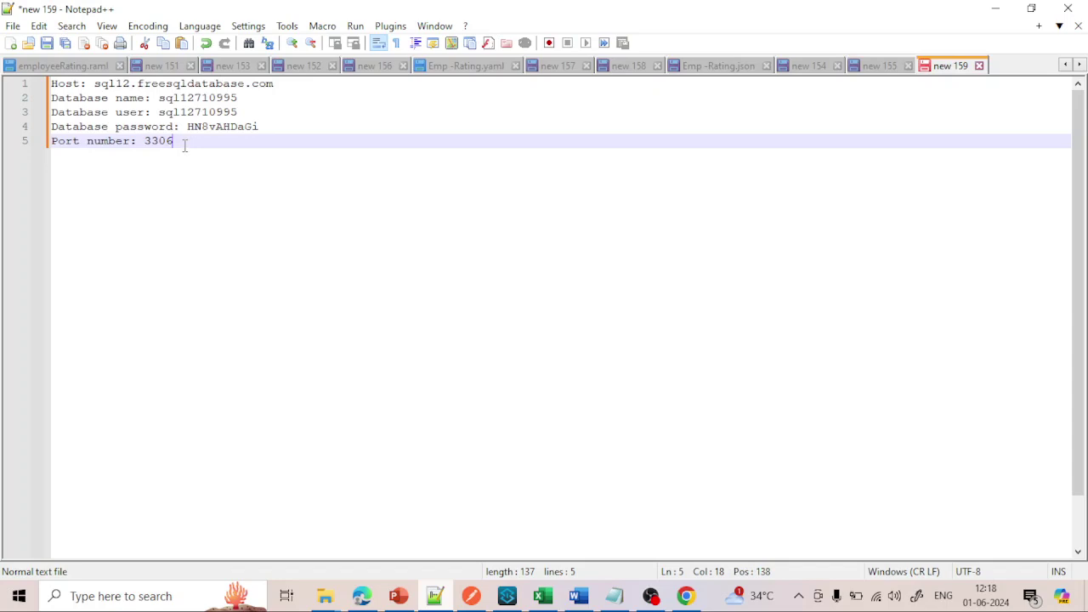
pyautogui.click(124, 596)
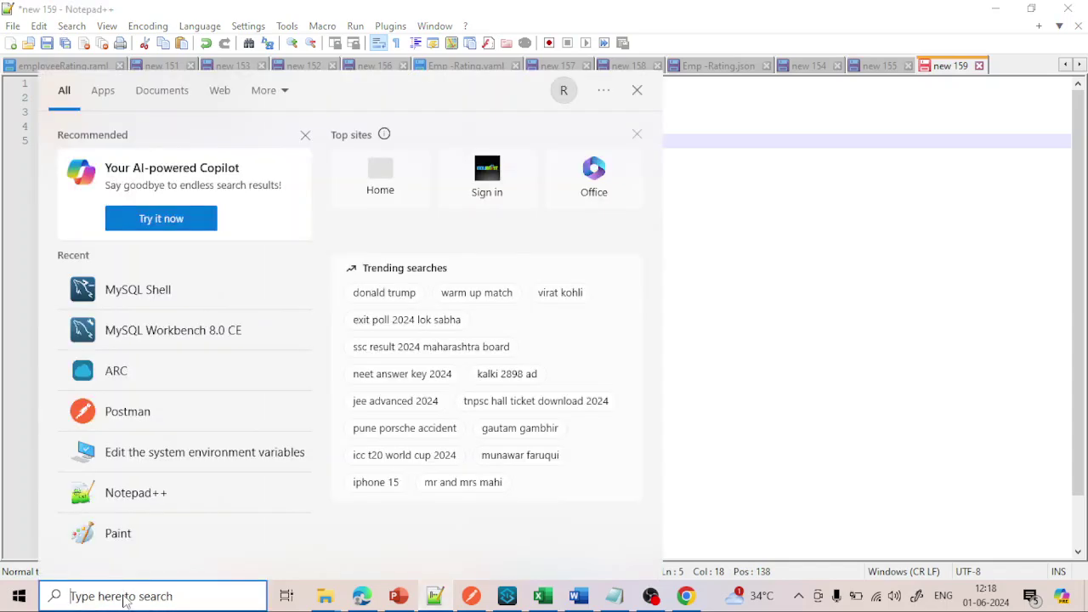
pyautogui.write('m')
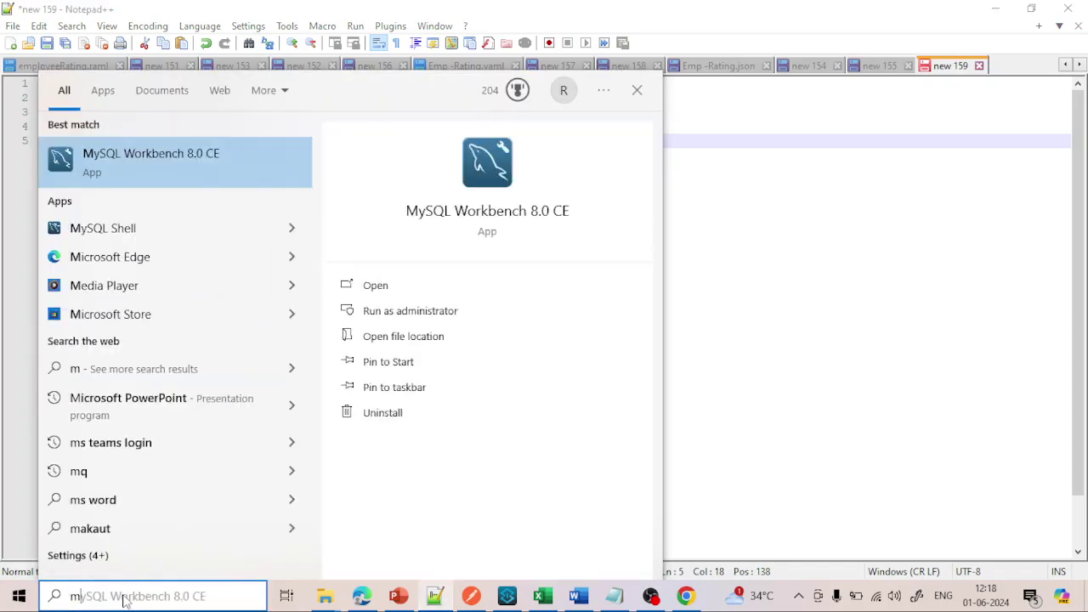
pyautogui.write('ySQL Workbench 8.0 CE')
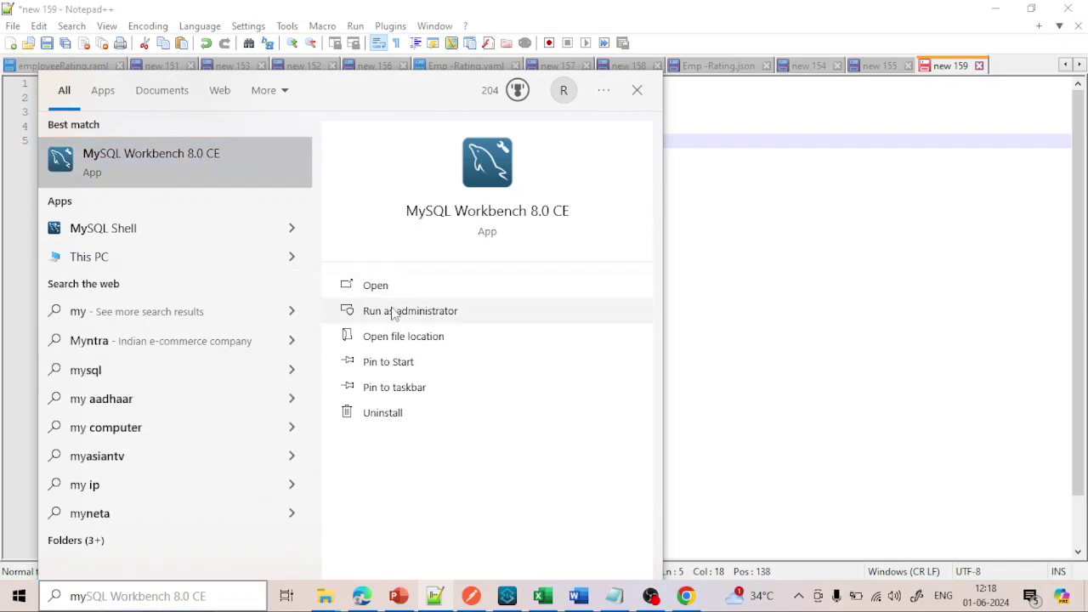
pyautogui.click(393, 309)
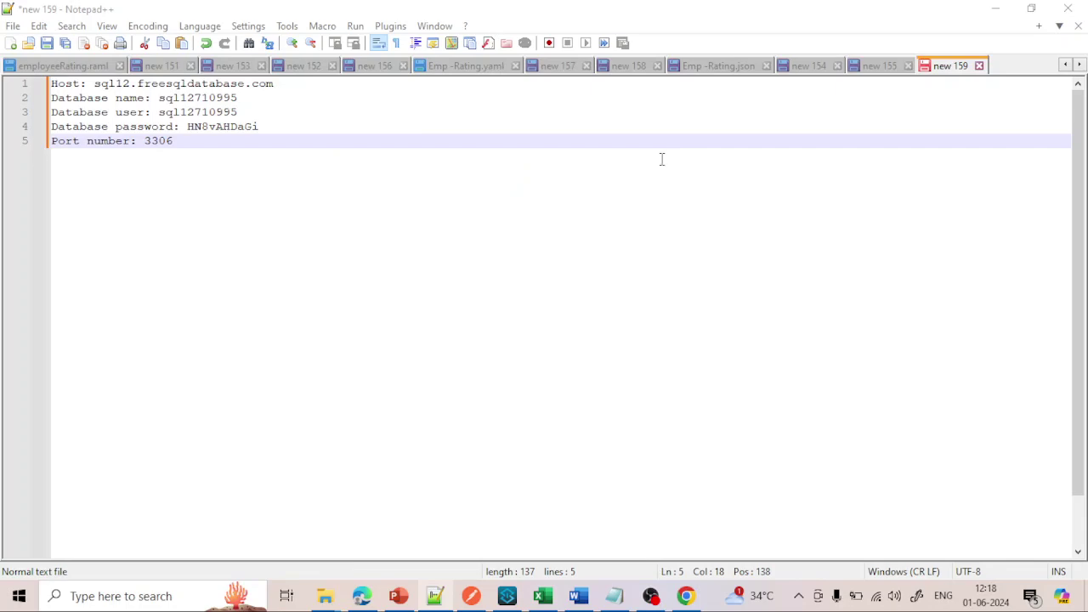
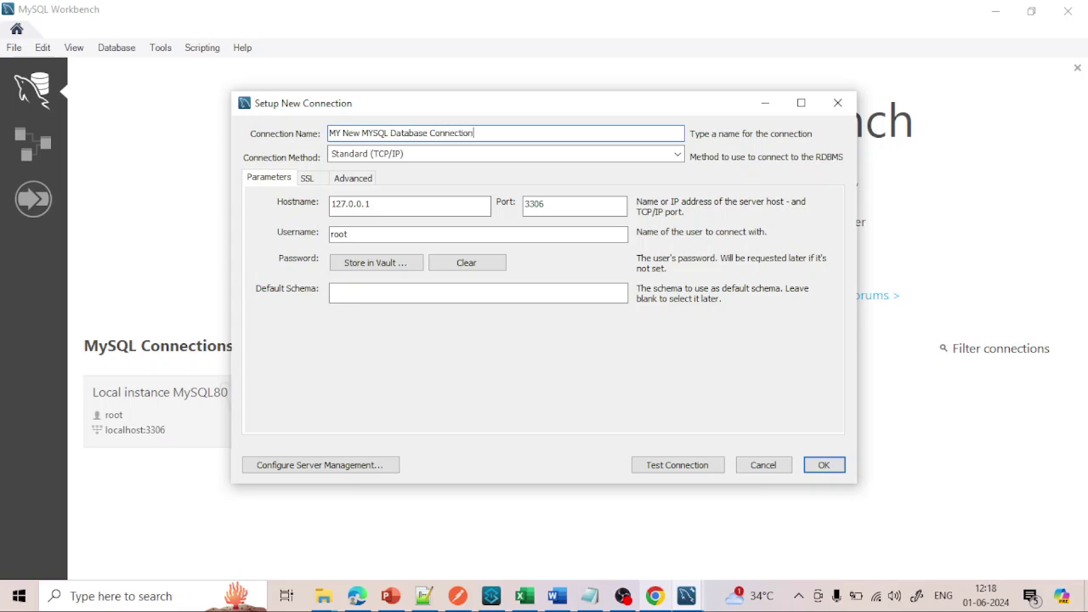
# - Replace the 127.0.0.1 hostname with sql12.freesqldatabase.com copied from the credentials notes
pyautogui.click(566, 139)
pyautogui.moveTo(424, 596); pyautogui.dragTo(622, 600)
pyautogui.click(623, 596)
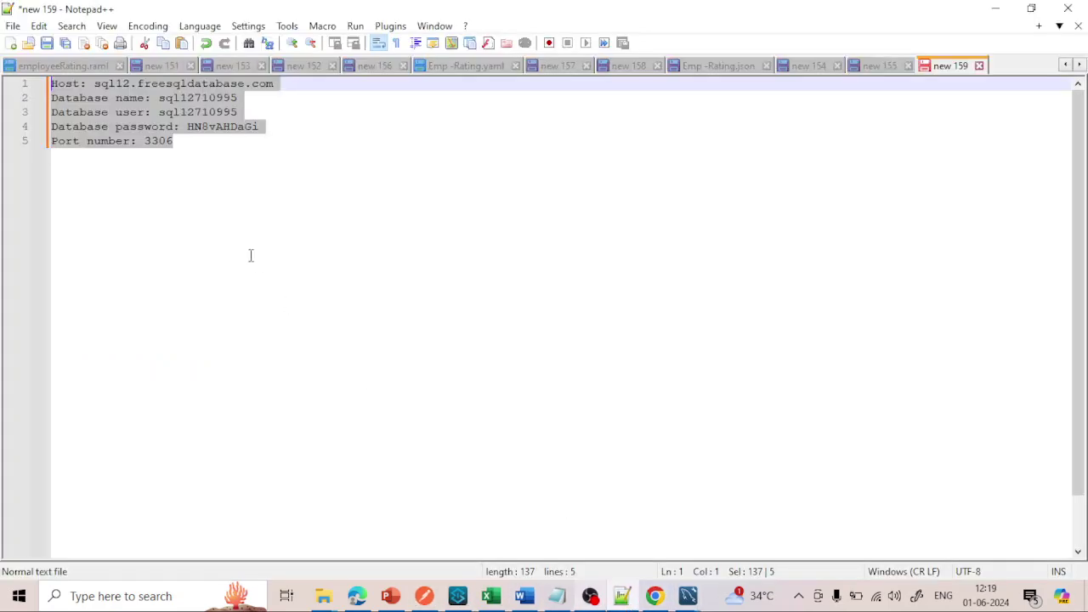
pyautogui.click(109, 119)
pyautogui.moveTo(95, 84); pyautogui.dragTo(273, 85)
pyautogui.hotkey('ctrl', 'c')
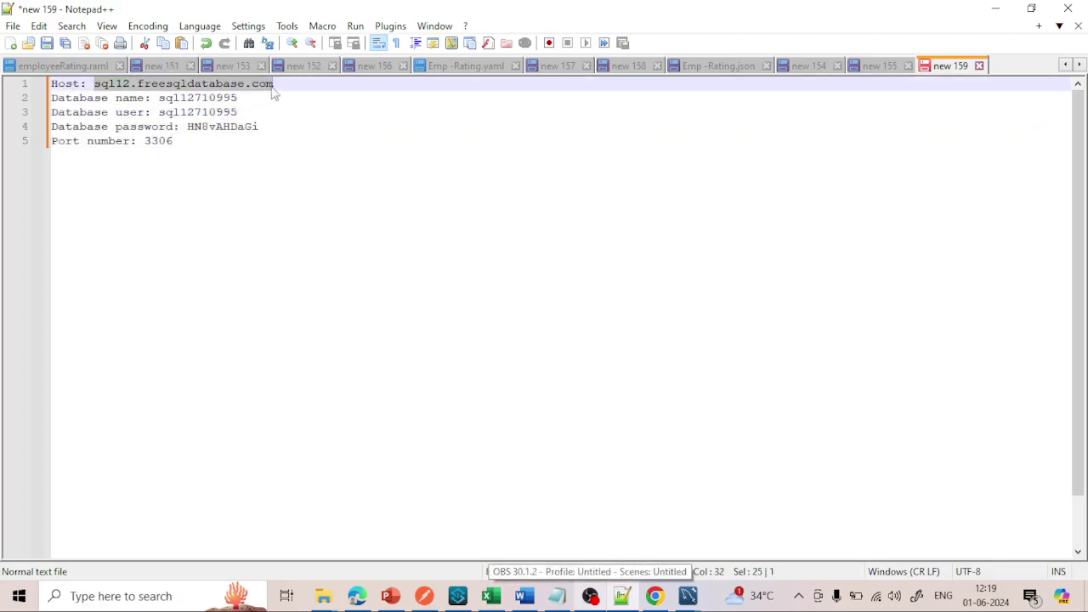
pyautogui.moveTo(686, 596)
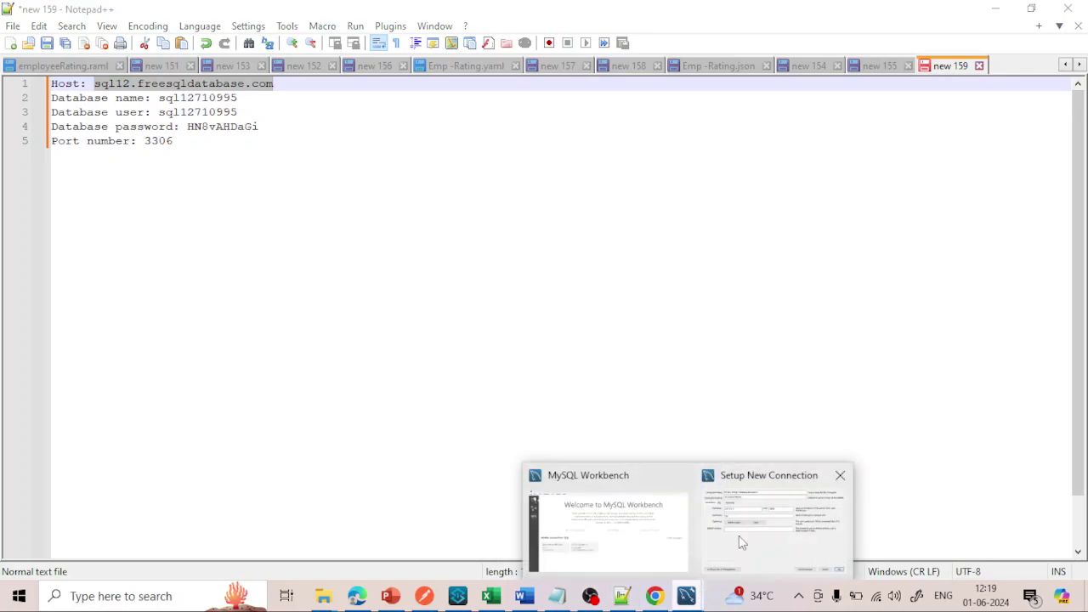
pyautogui.click(739, 536)
pyautogui.click(418, 206)
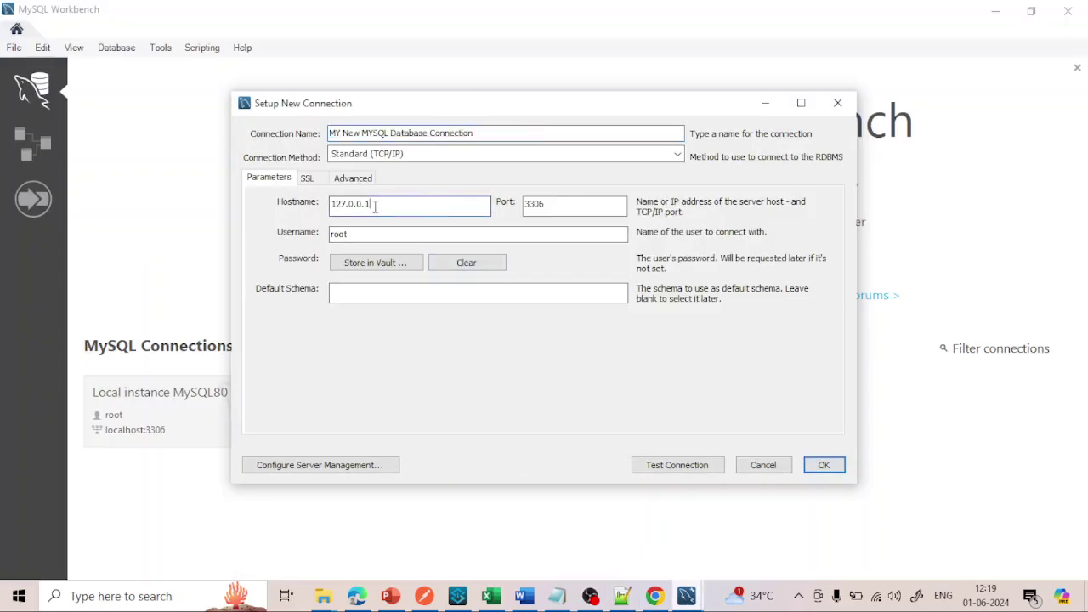
pyautogui.moveTo(375, 206); pyautogui.dragTo(291, 197)
pyautogui.hotkey('ctrl', 'v')
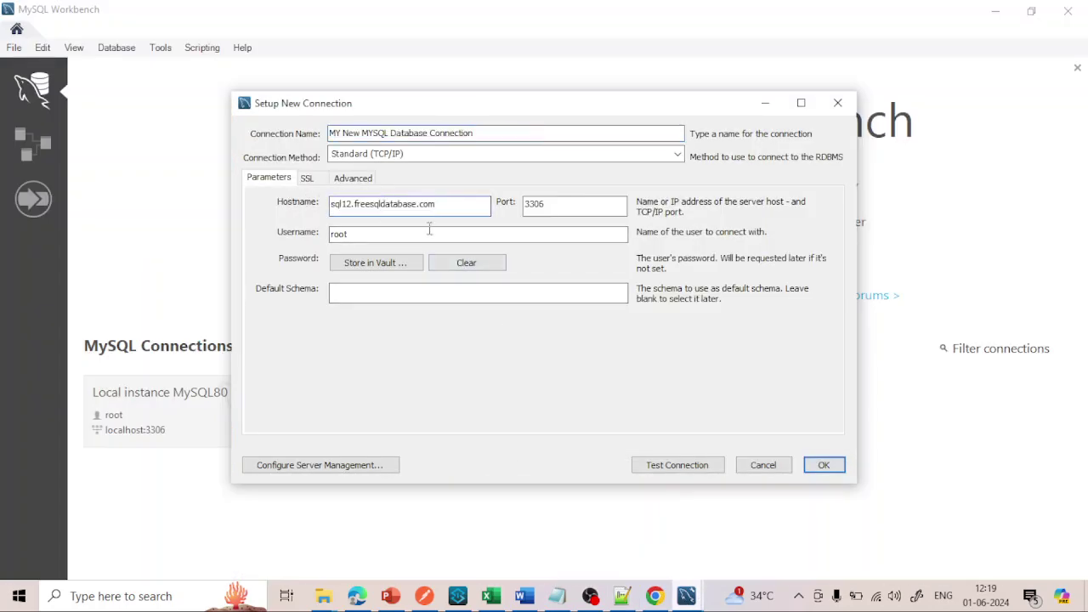
# - Replace the root username with the remote database user, and copy the database password
pyautogui.click(622, 596)
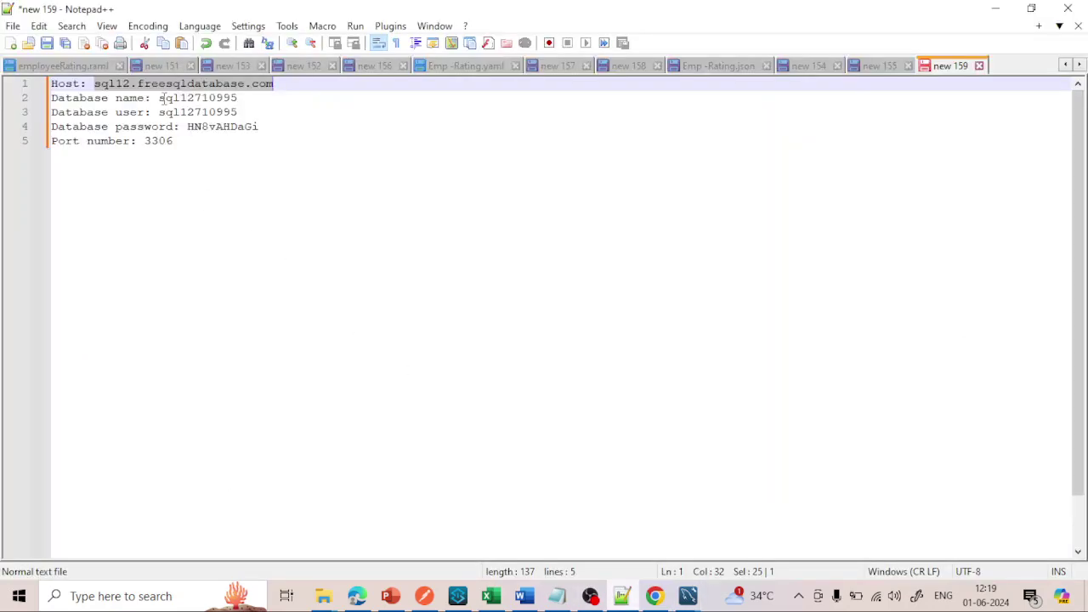
pyautogui.doubleClick(197, 112)
pyautogui.hotkey('ctrl', 'c')
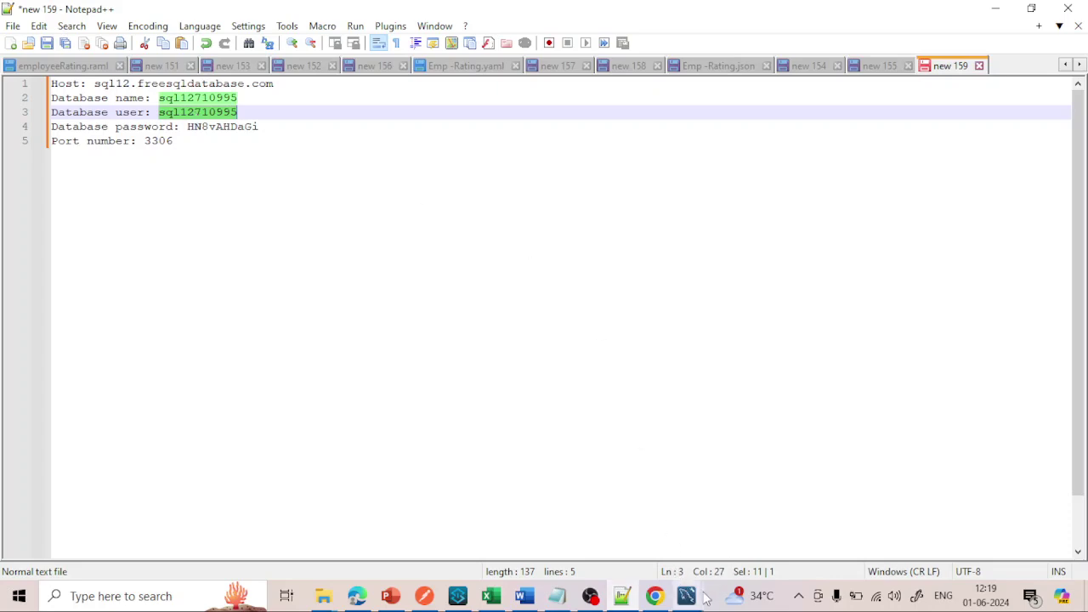
pyautogui.moveTo(704, 598)
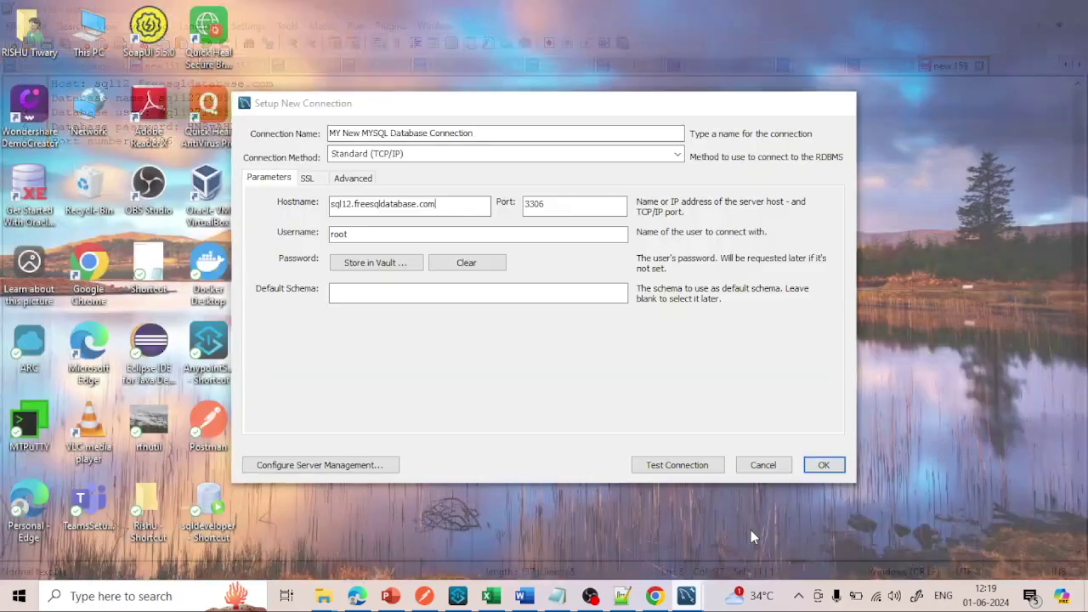
pyautogui.click(751, 529)
pyautogui.doubleClick(333, 234)
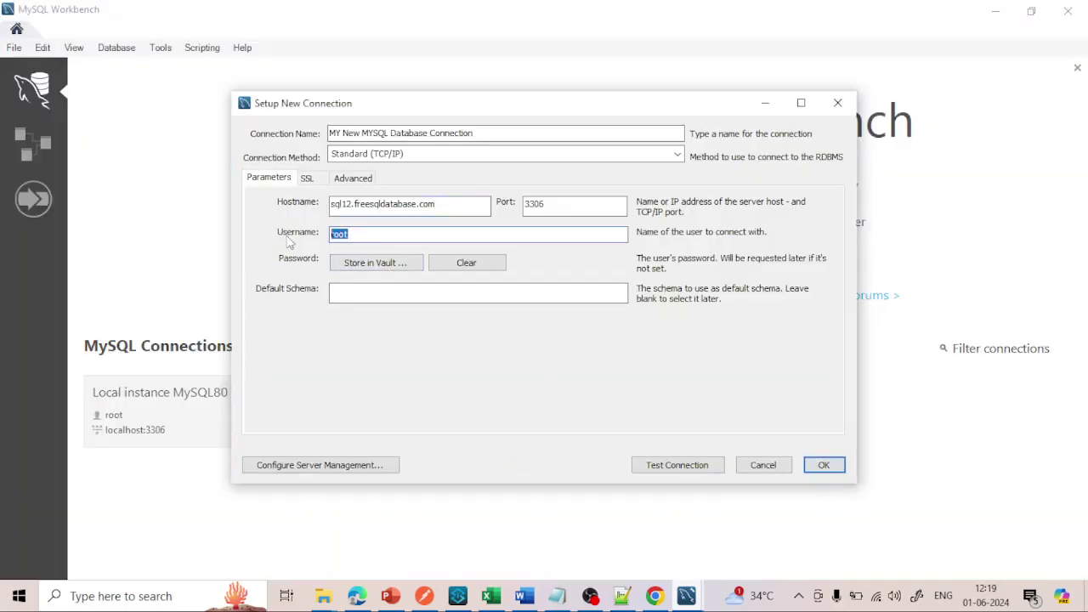
pyautogui.hotkey('ctrl', 'v')
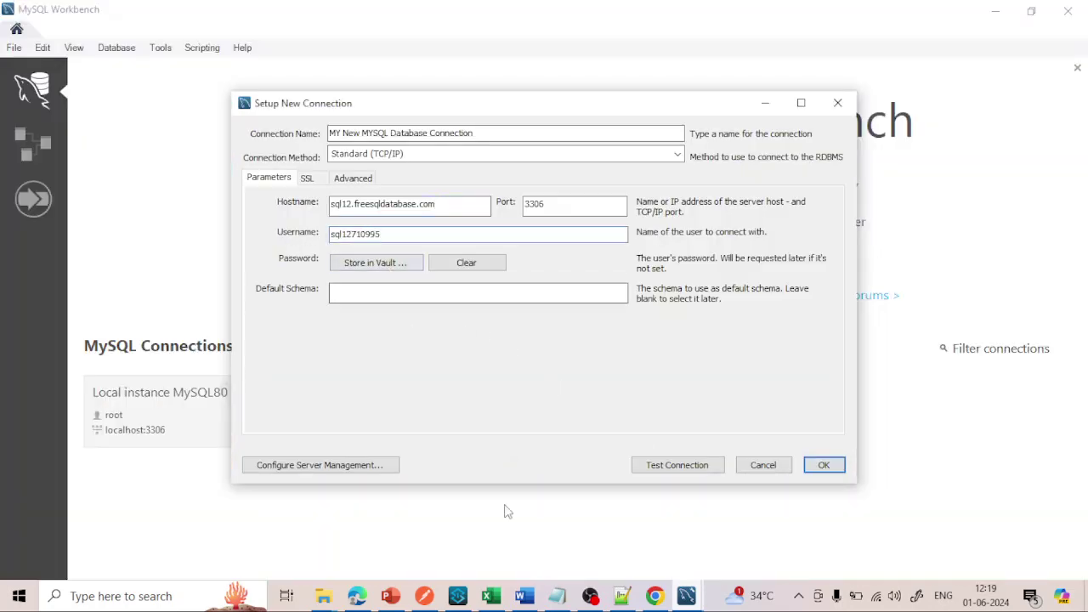
pyautogui.click(622, 596)
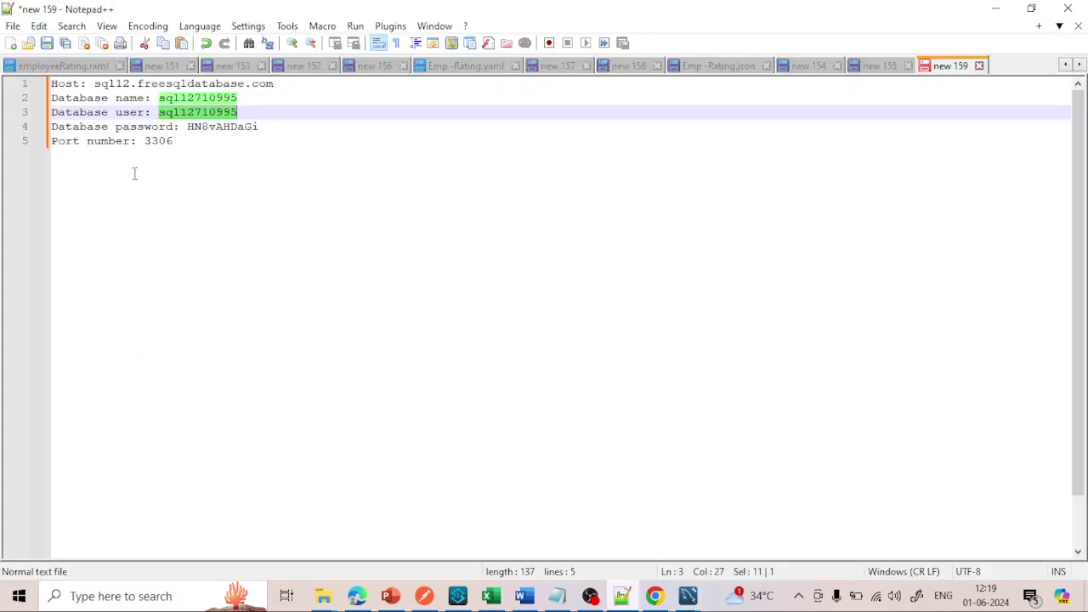
pyautogui.doubleClick(212, 128)
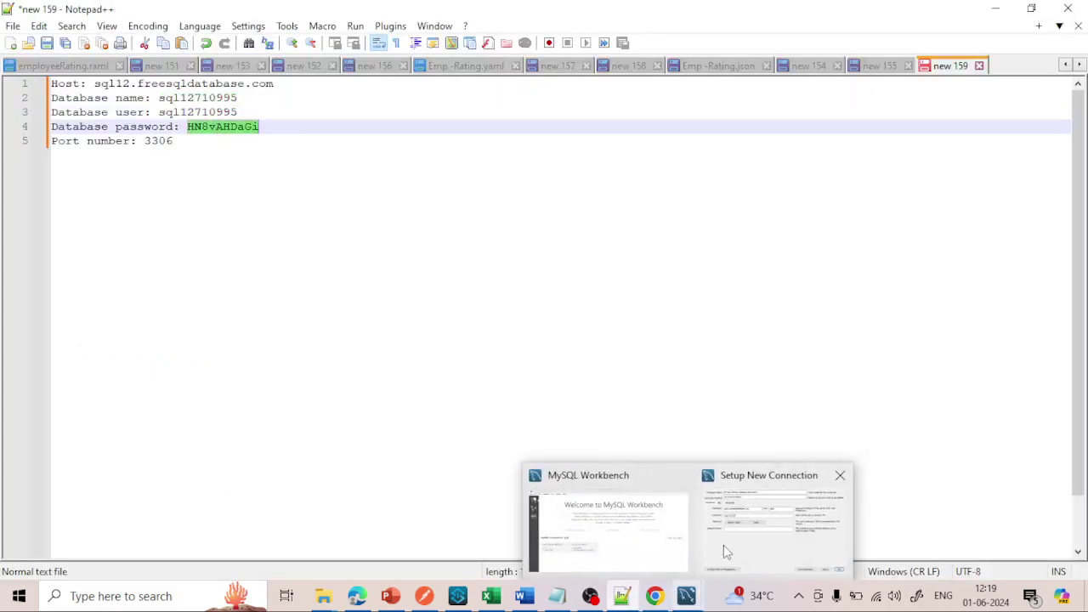
pyautogui.click(723, 545)
# - Paste the database password into the Store in Vault prompt and confirm it
pyautogui.click(362, 265)
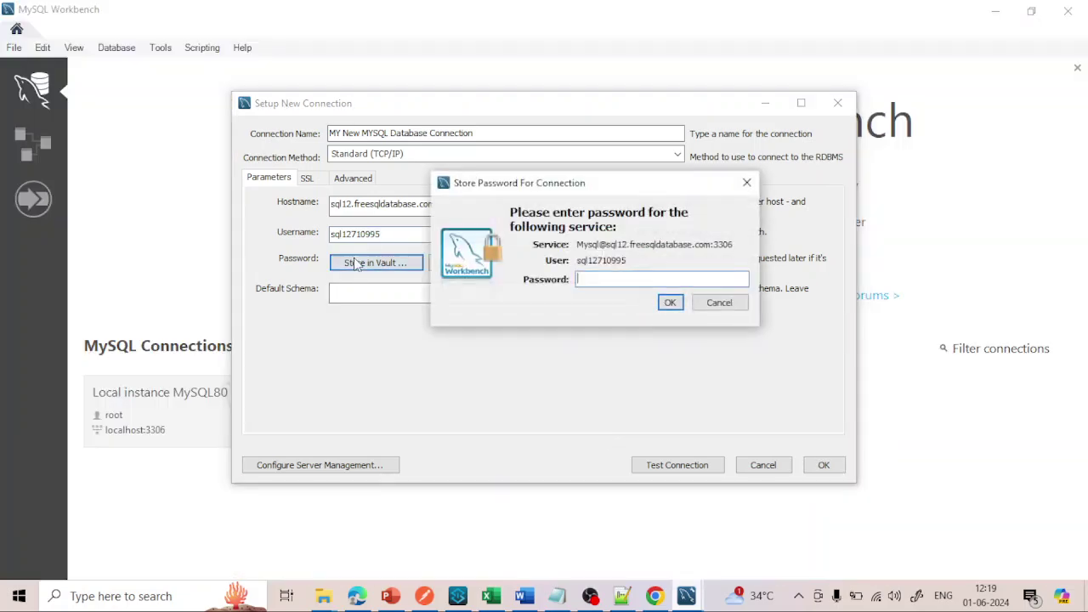
pyautogui.hotkey('ctrl', 'v')
pyautogui.click(671, 304)
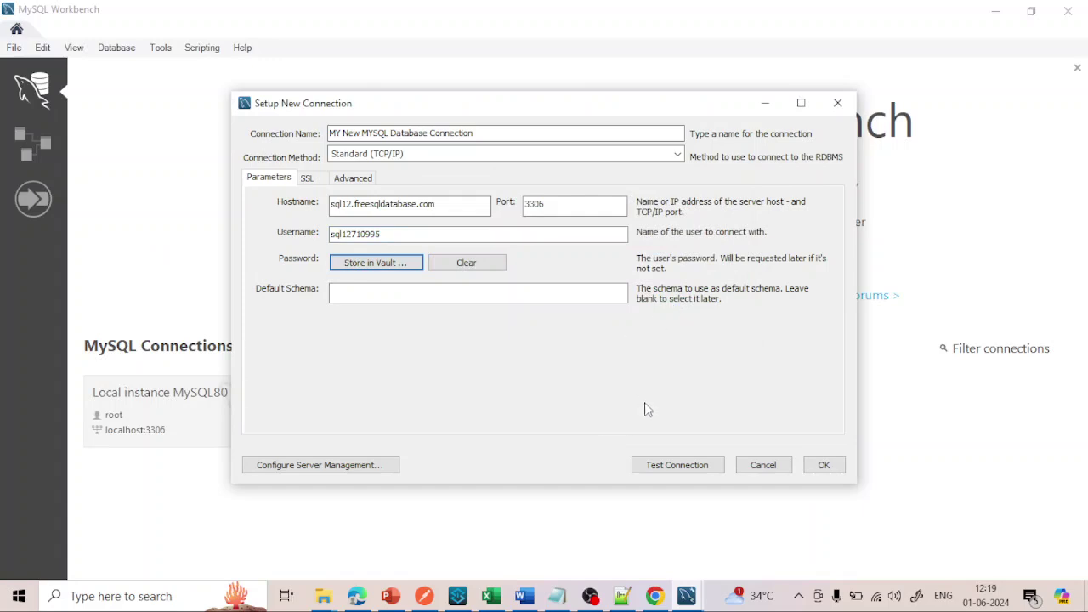
# - Test the connection past the server version warning, then save MY New MYSQL Database Connection
pyautogui.click(664, 469)
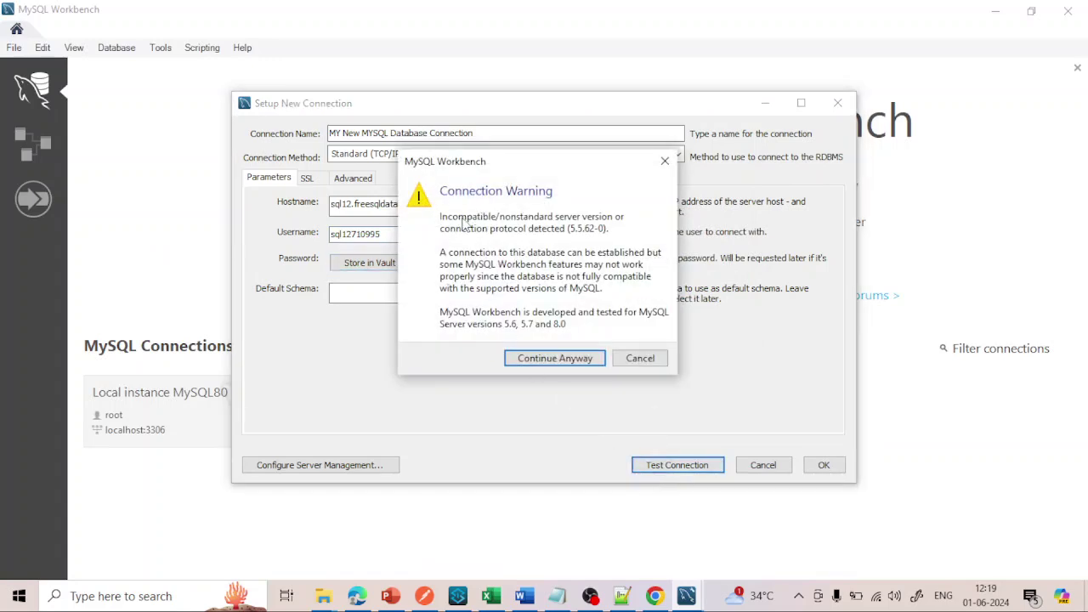
pyautogui.click(539, 360)
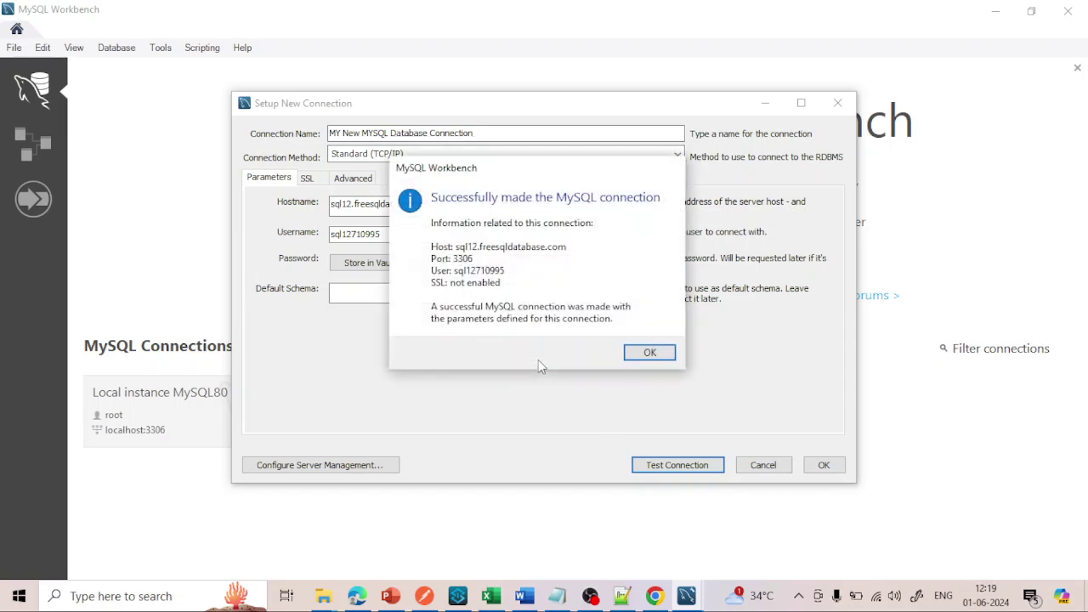
pyautogui.click(657, 358)
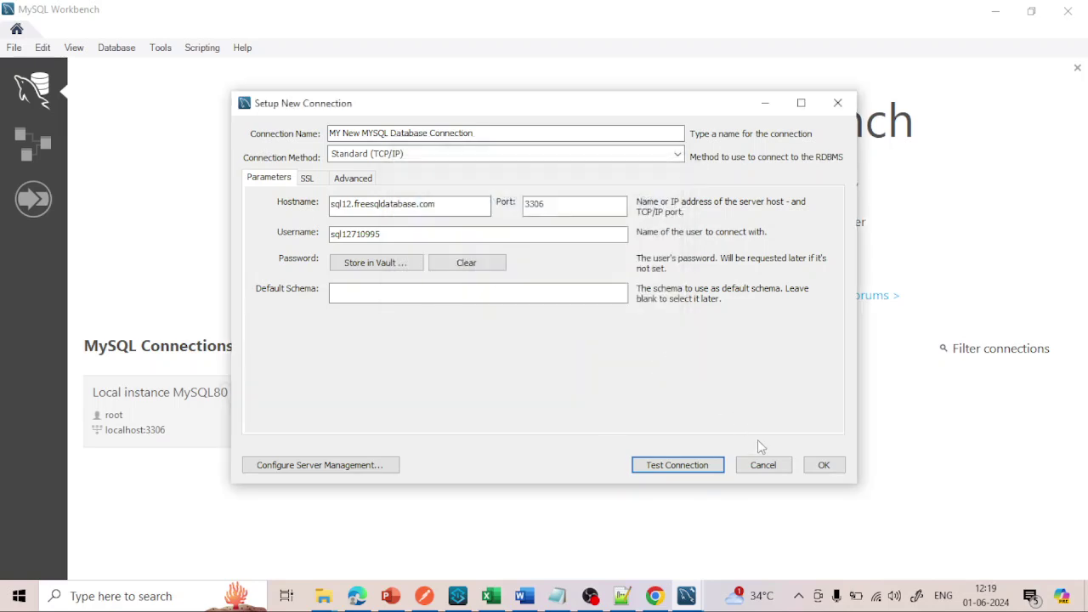
pyautogui.click(824, 465)
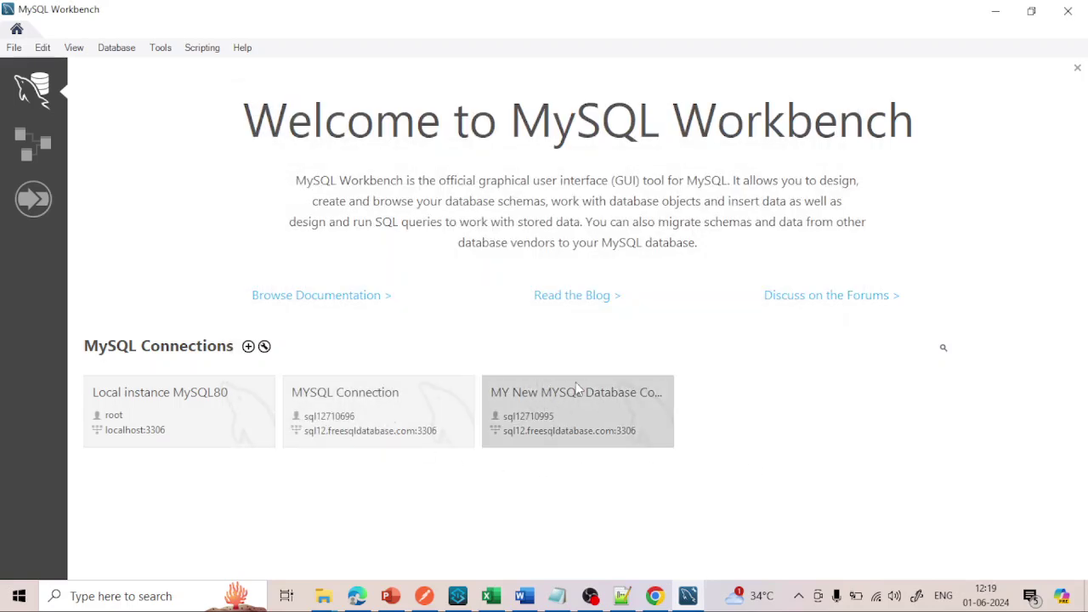
# - Open the remote connection and expand its schema's Tables group
pyautogui.click(531, 408)
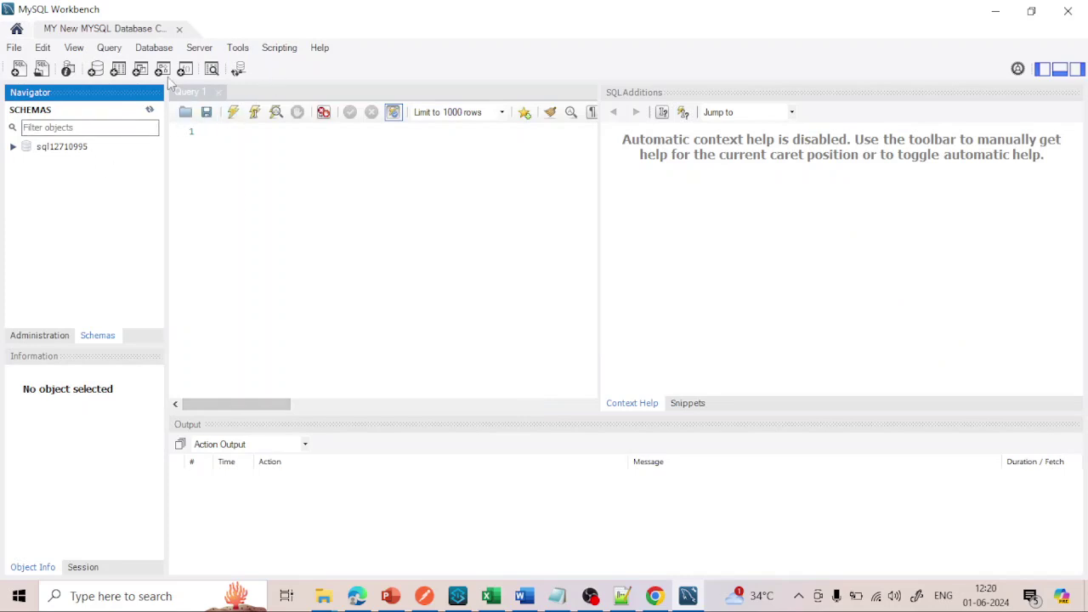
pyautogui.click(13, 147)
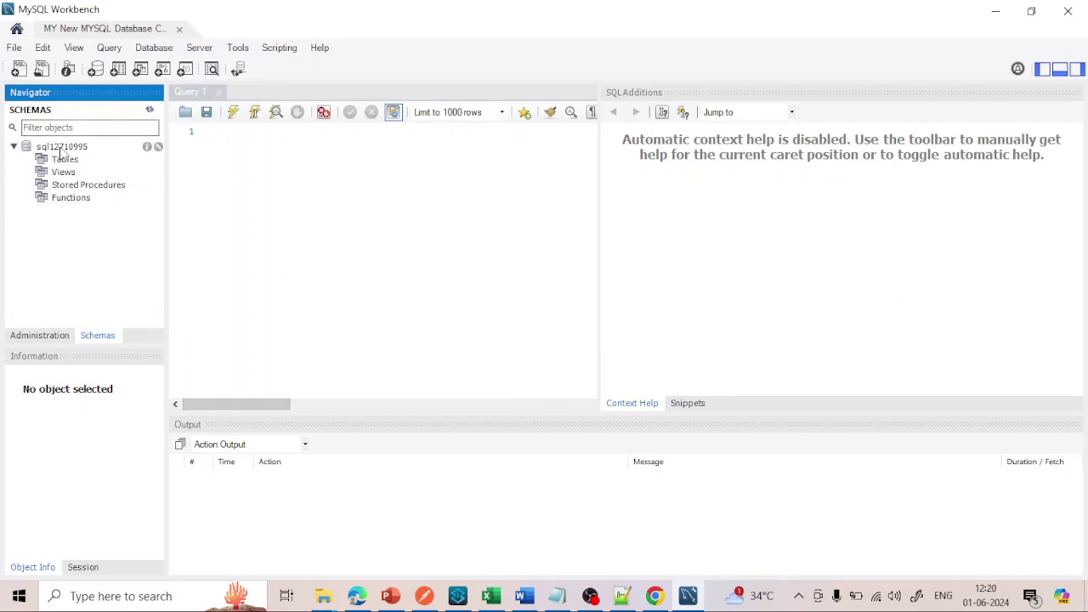
pyautogui.click(49, 161)
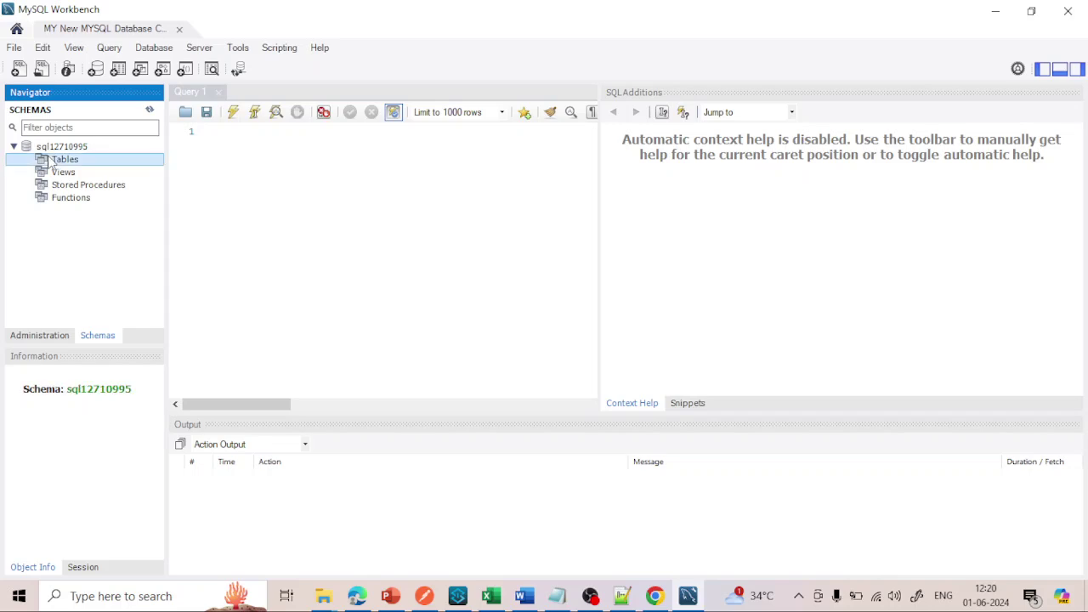
pyautogui.click(228, 158)
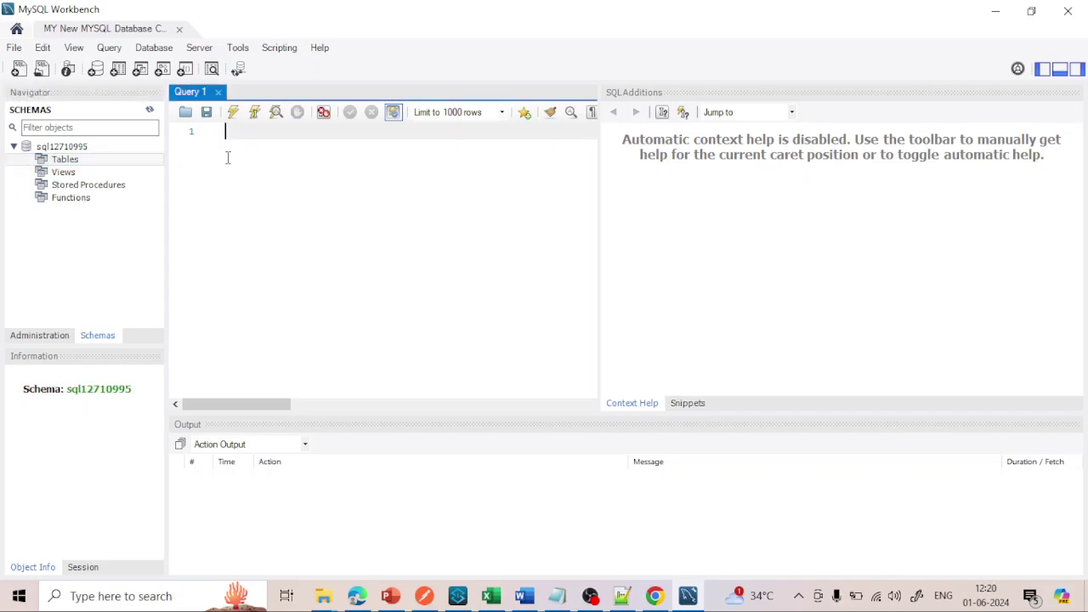
# - Paste the CREATE TABLE Employeedb.Employee script from the notes into the query editor
pyautogui.click(623, 596)
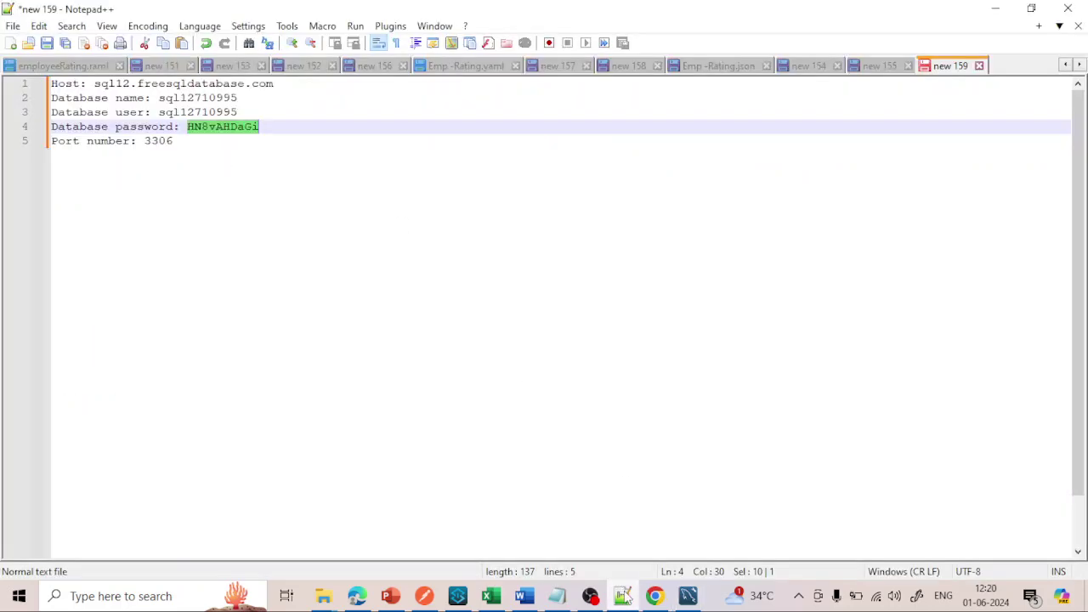
pyautogui.click(880, 66)
pyautogui.moveTo(90, 199); pyautogui.dragTo(5, 92)
pyautogui.hotkey('ctrl', 'c')
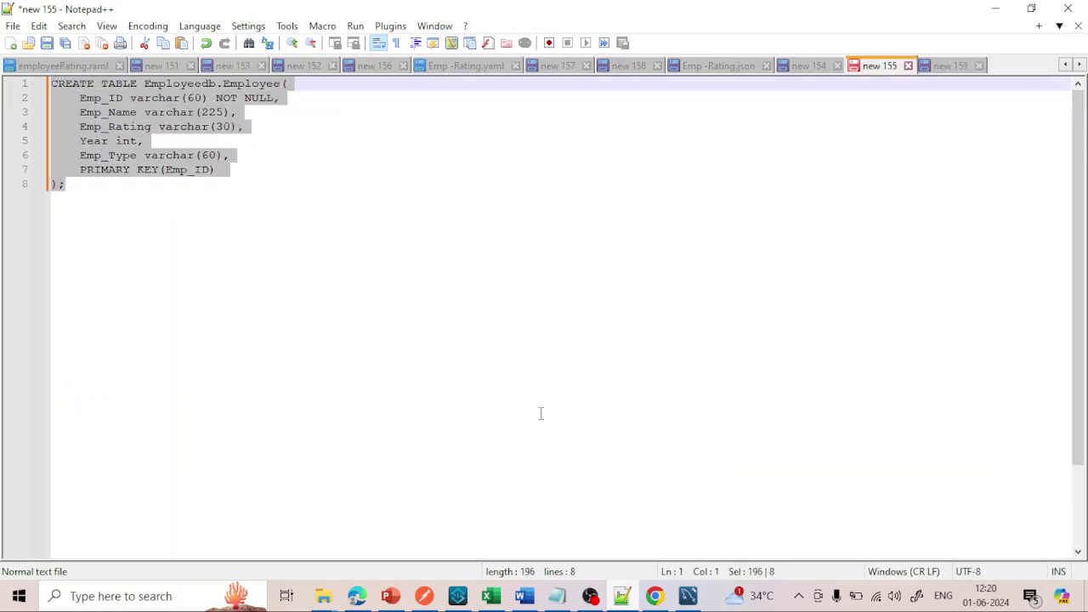
pyautogui.click(688, 597)
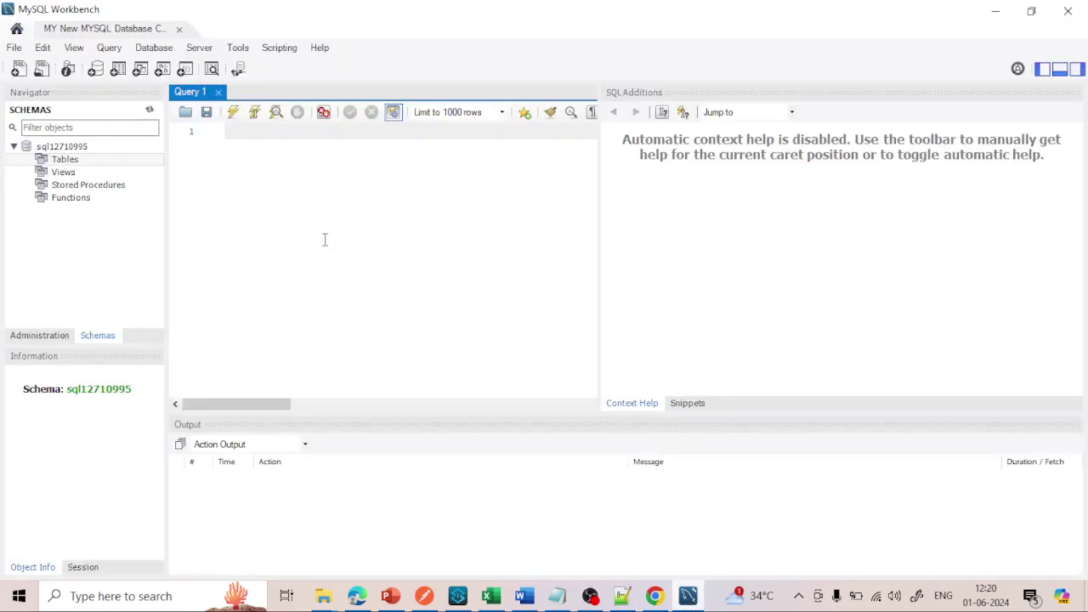
pyautogui.hotkey('ctrl', 'v')
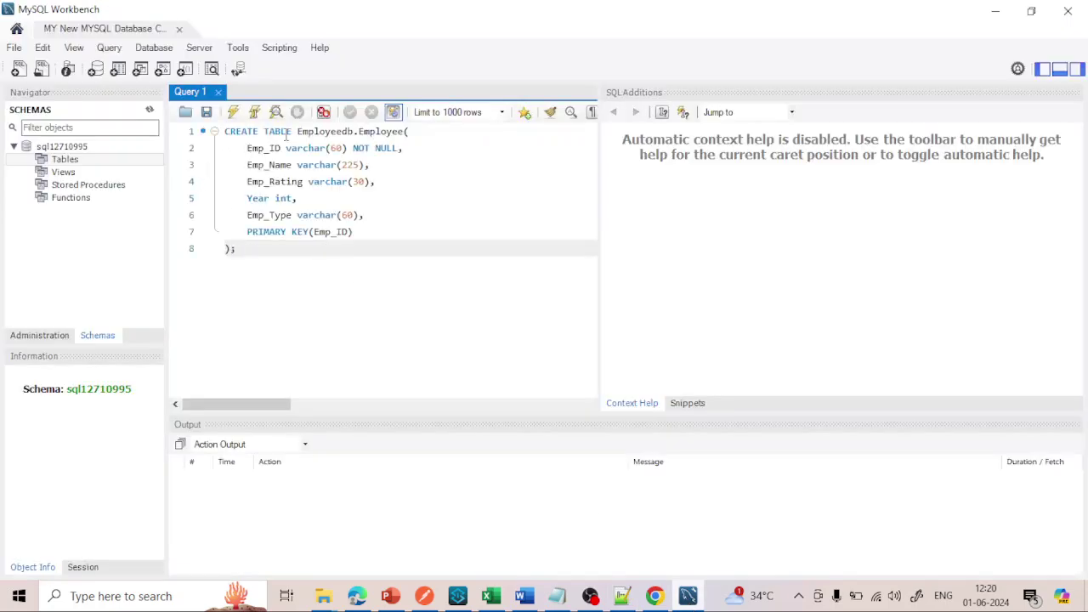
pyautogui.moveTo(263, 132); pyautogui.dragTo(354, 132)
pyautogui.click(325, 129)
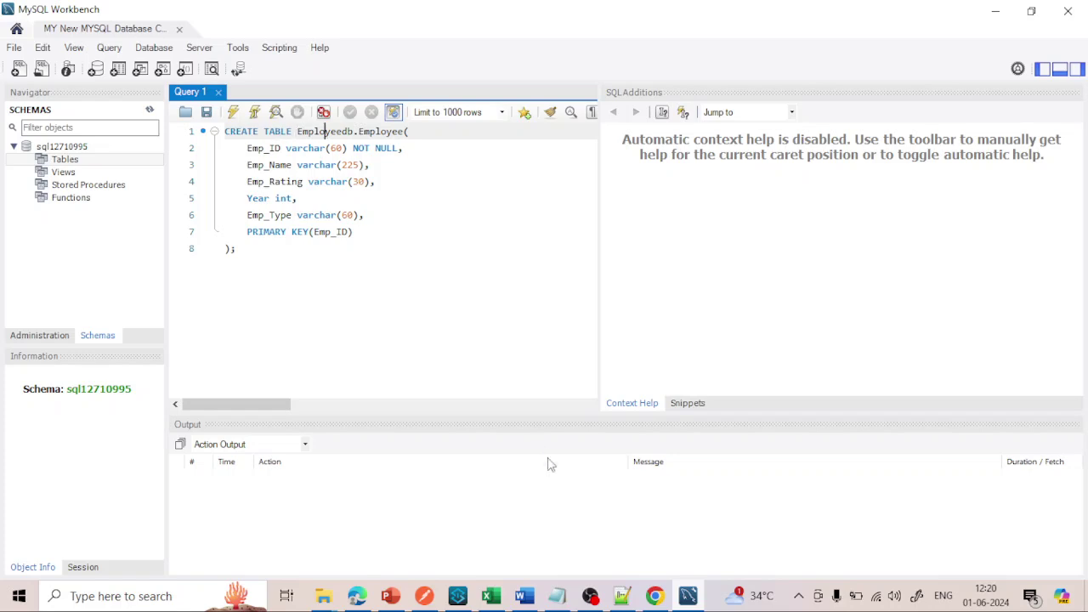
# - Copy the real database name from line 2 of the credentials notes
pyautogui.click(623, 596)
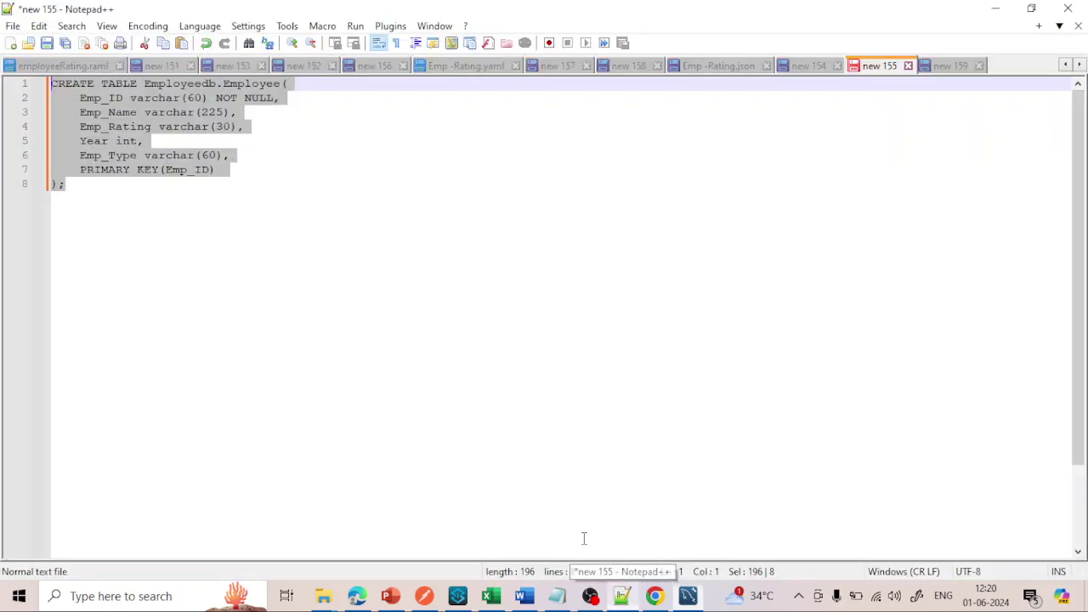
pyautogui.click(942, 67)
pyautogui.doubleClick(211, 98)
pyautogui.hotkey('ctrl', 'c')
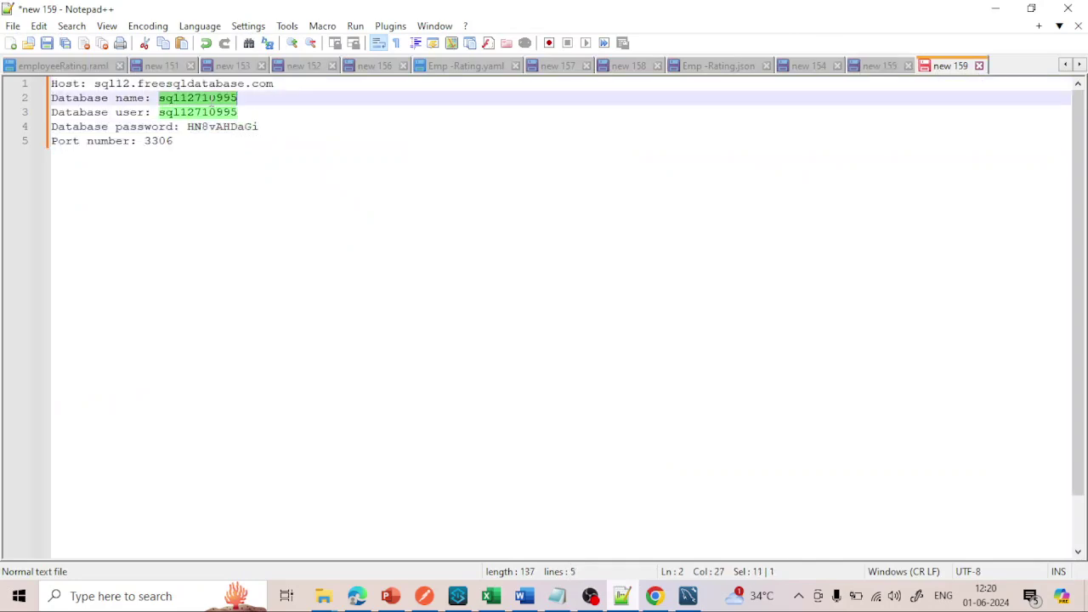
pyautogui.click(688, 596)
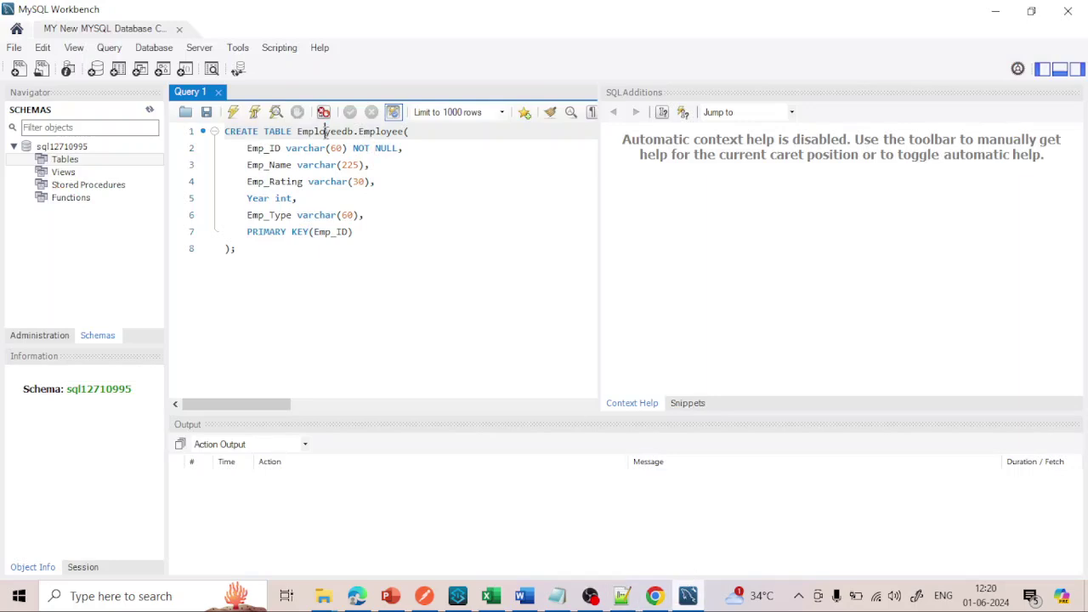
# - Replace the Employeedb schema name in the query with sql12710995
pyautogui.tripleClick(325, 132)
pyautogui.doubleClick(325, 132)
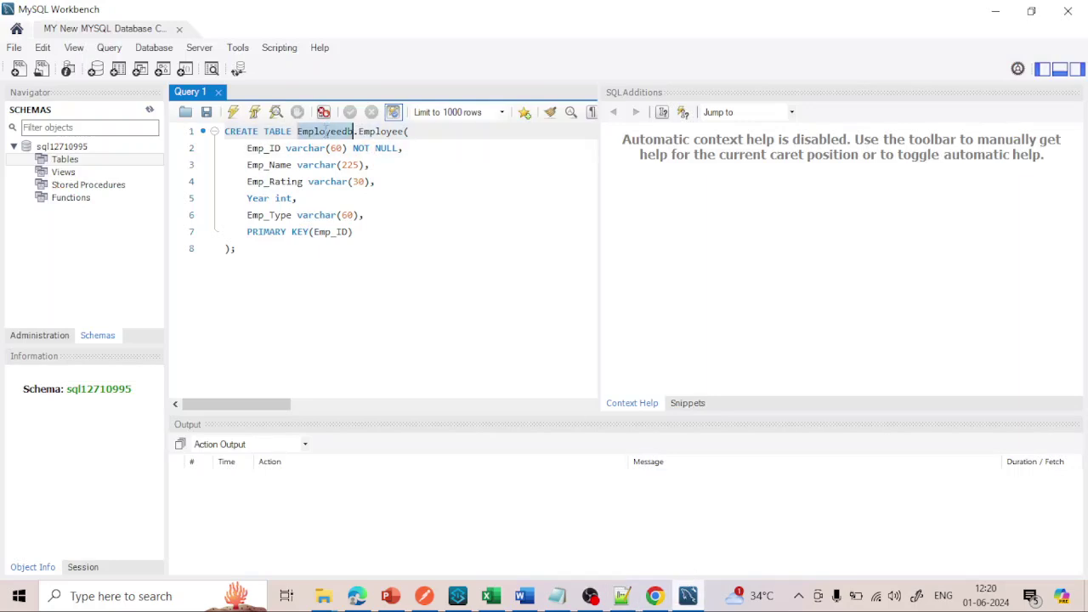
pyautogui.hotkey('ctrl', 'v')
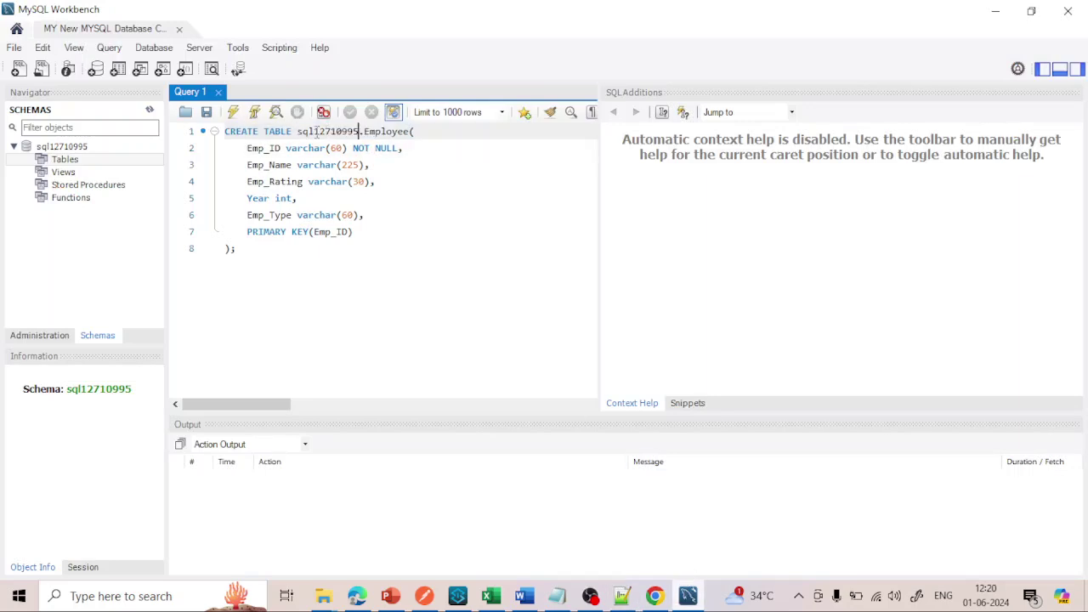
pyautogui.doubleClick(323, 132)
pyautogui.doubleClick(383, 132)
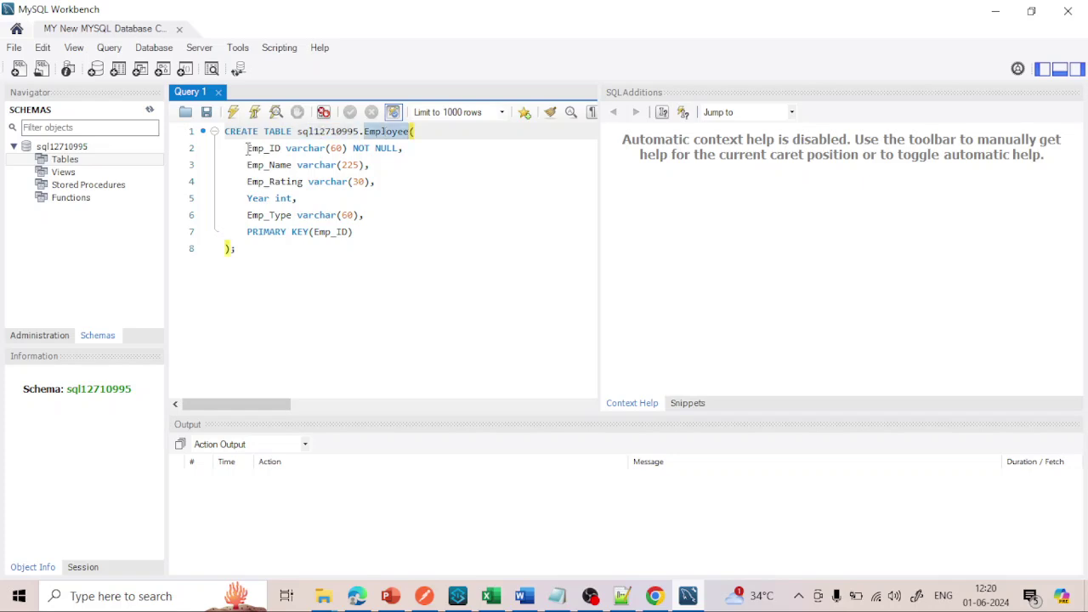
pyautogui.doubleClick(266, 149)
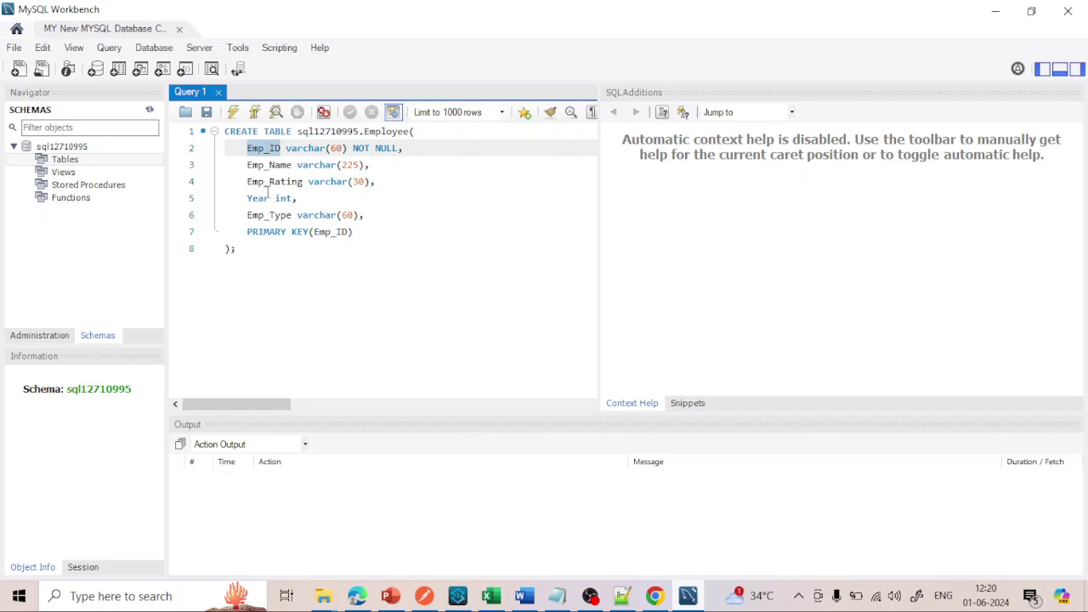
# - Execute the CREATE TABLE sql12710995.Employee statement, then clear the editor
pyautogui.moveTo(259, 253); pyautogui.dragTo(223, 131)
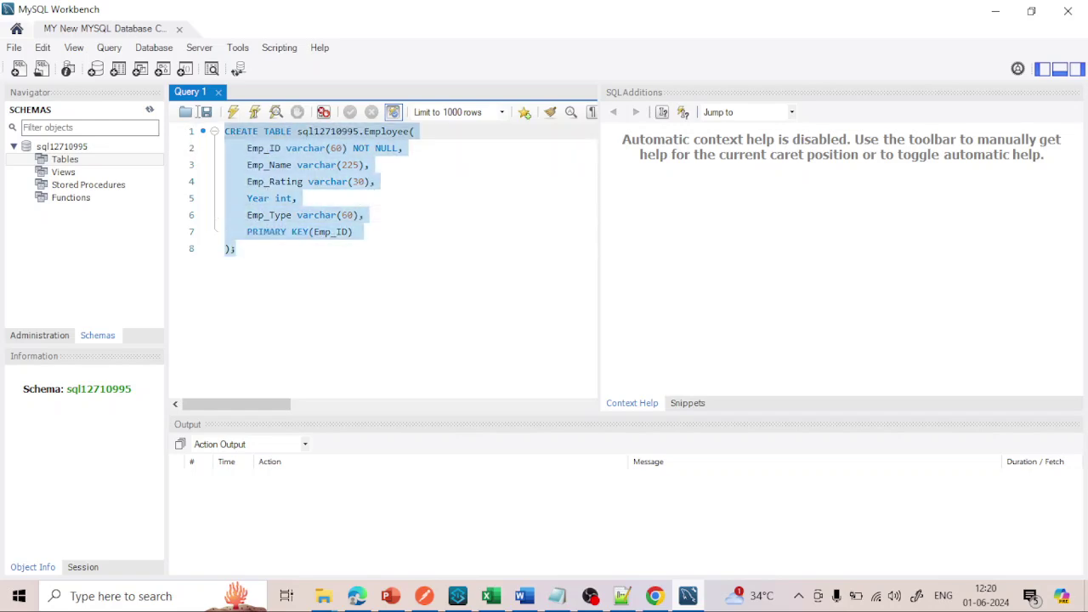
pyautogui.click(232, 112)
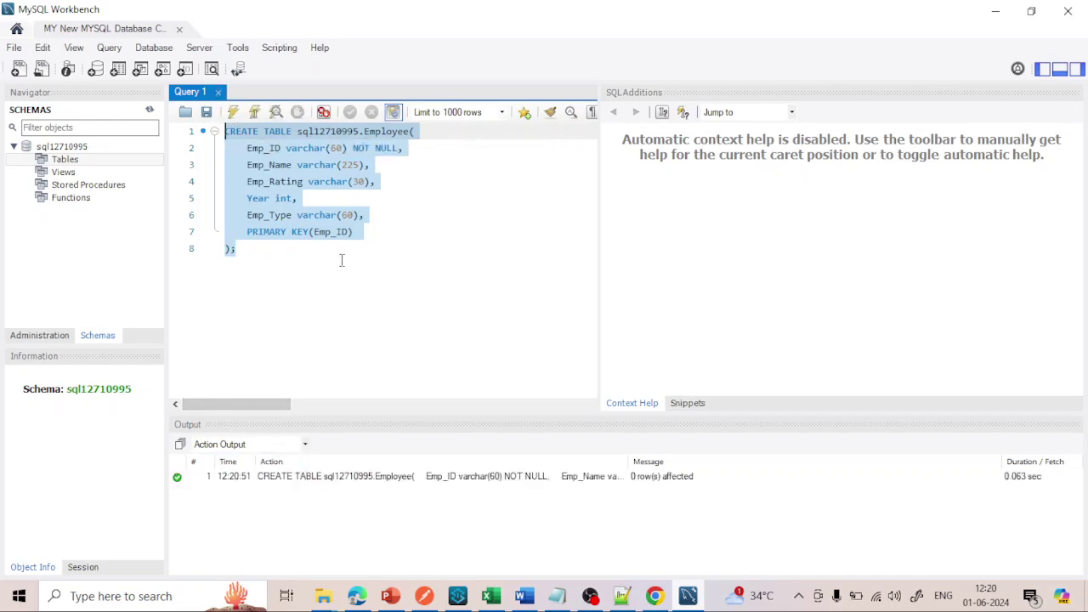
pyautogui.press('Delete')
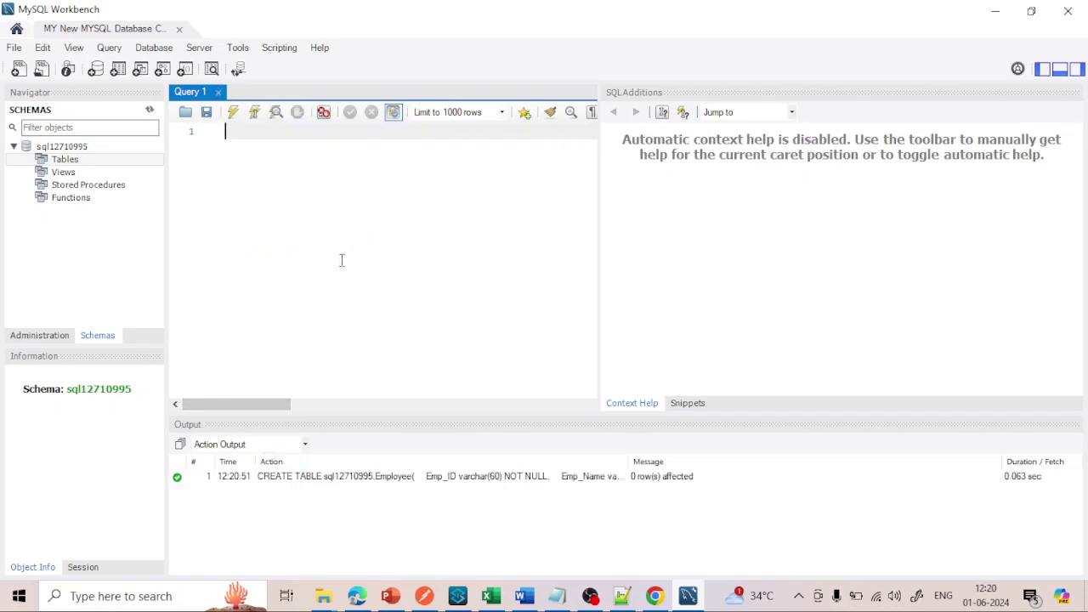
# - Run SELECT * from sql12710995.Employee, showing an empty five-column grid, then switch to Gmail
pyautogui.write('Sele')
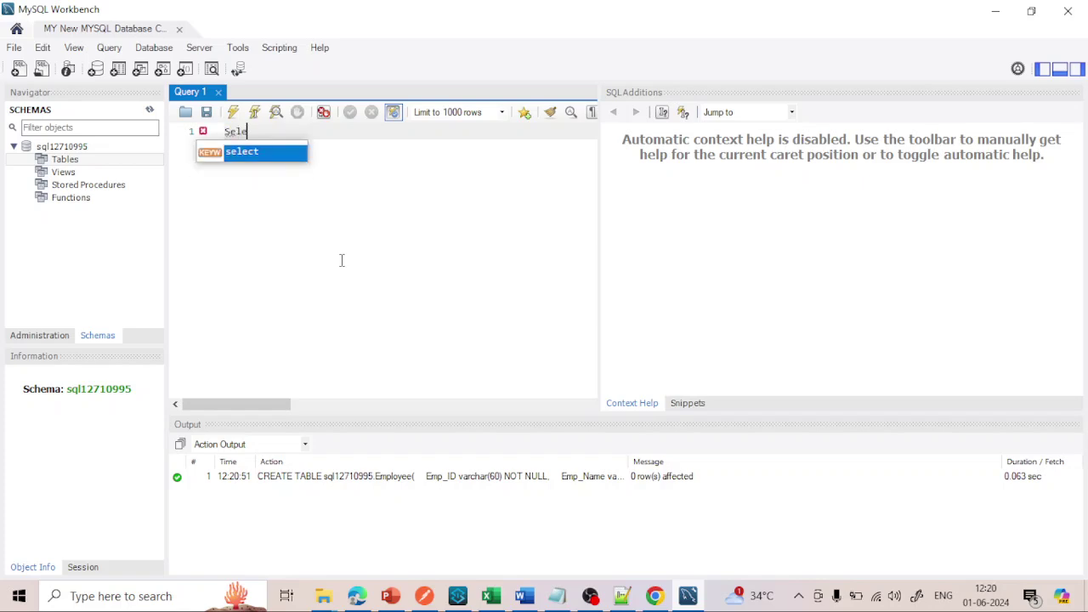
pyautogui.press('Return')
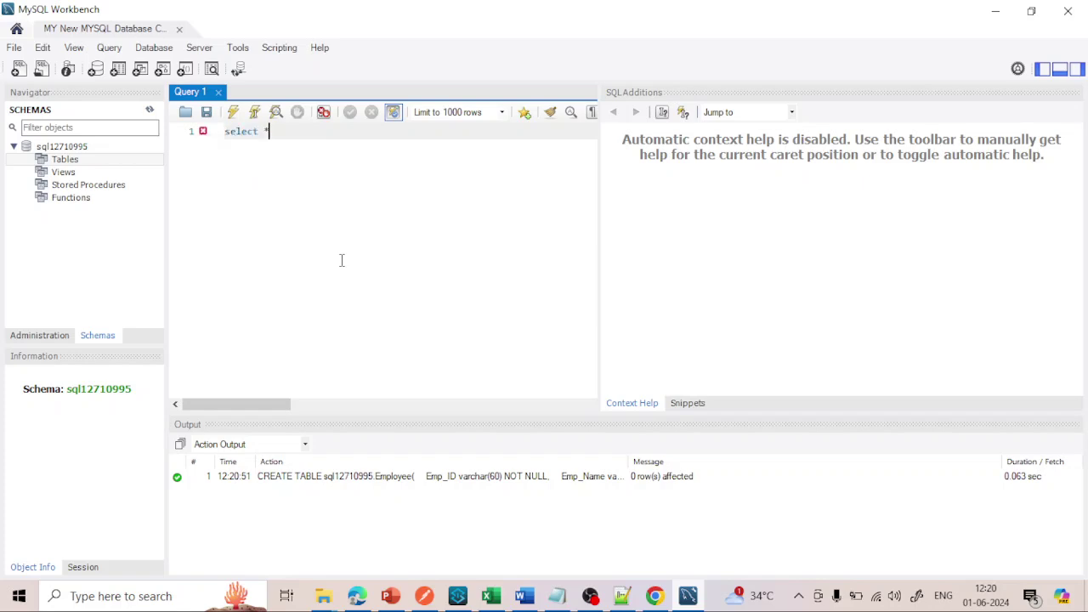
pyautogui.write('* from sql12710995.Employee')
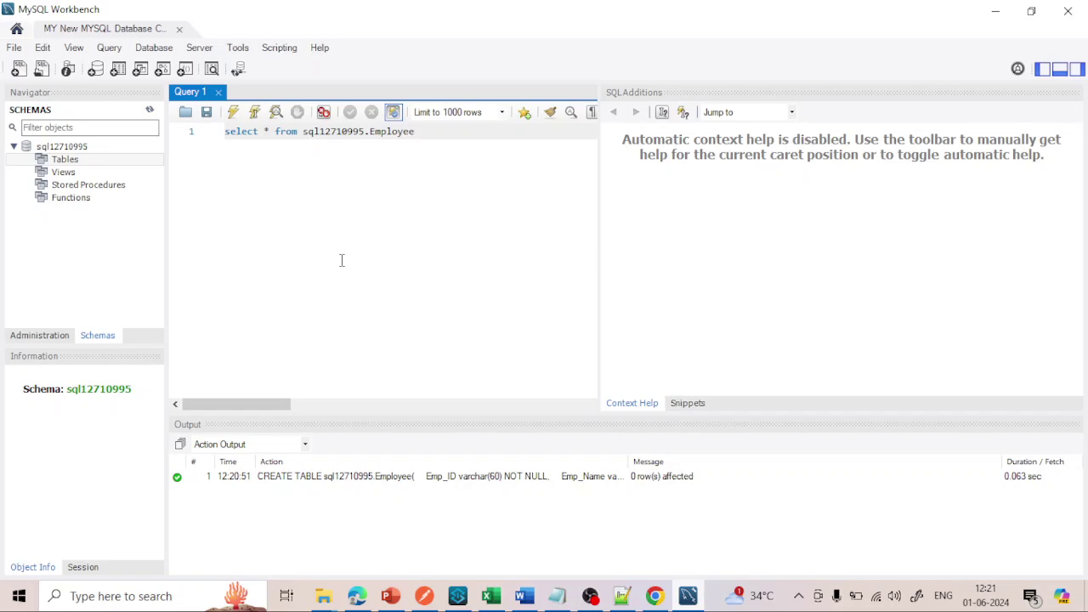
pyautogui.hotkey('ctrl', 'a')
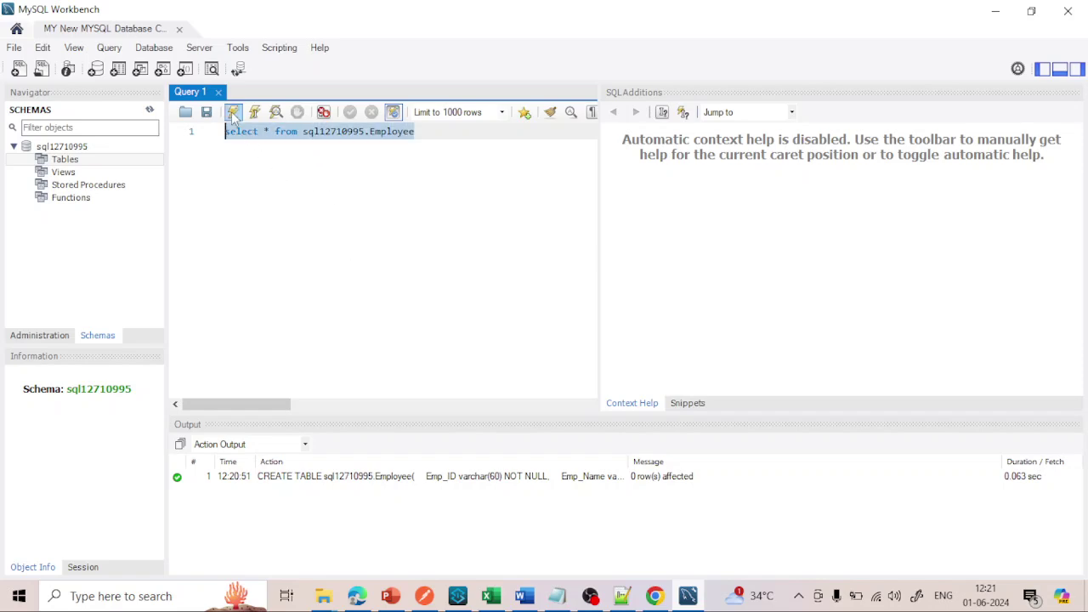
pyautogui.click(234, 117)
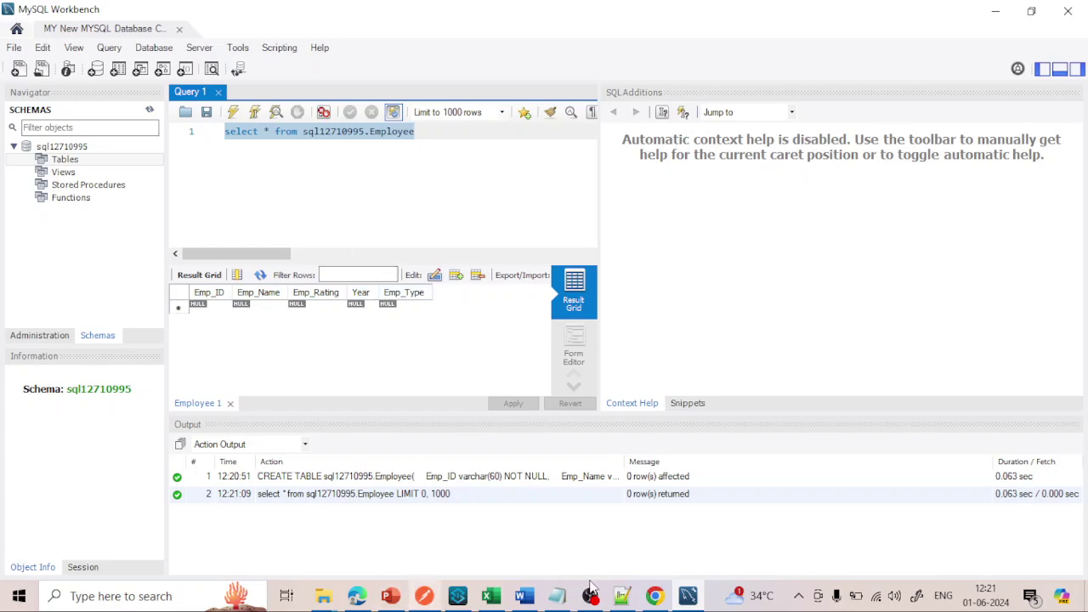
pyautogui.click(655, 596)
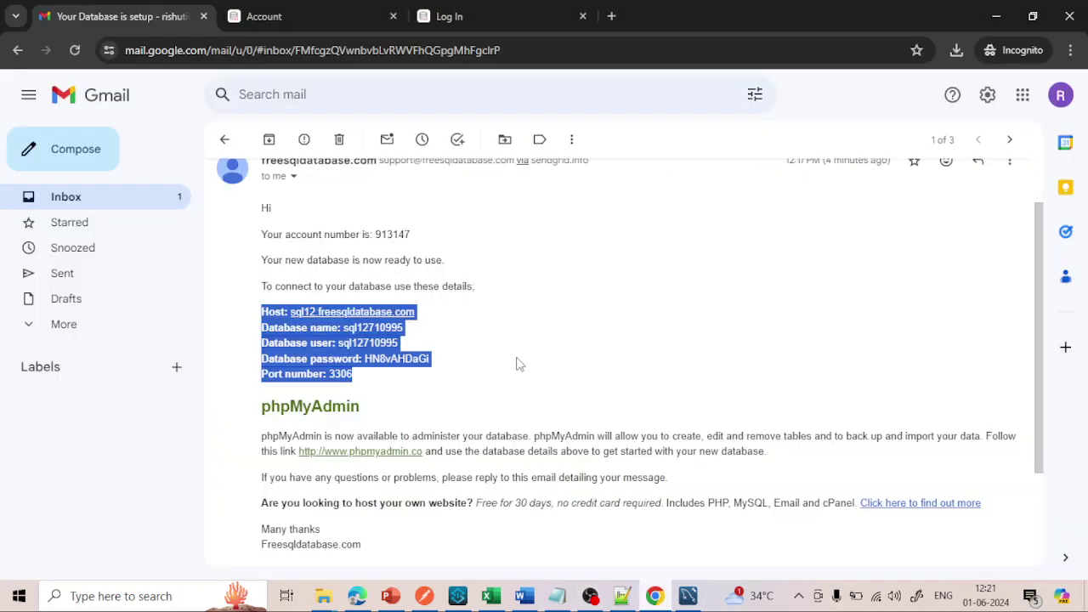
# - Show the FreeSQLDatabase Account page's Database Details listing host sql12.freesqldatabase.com
pyautogui.scroll(1, 520, 363)
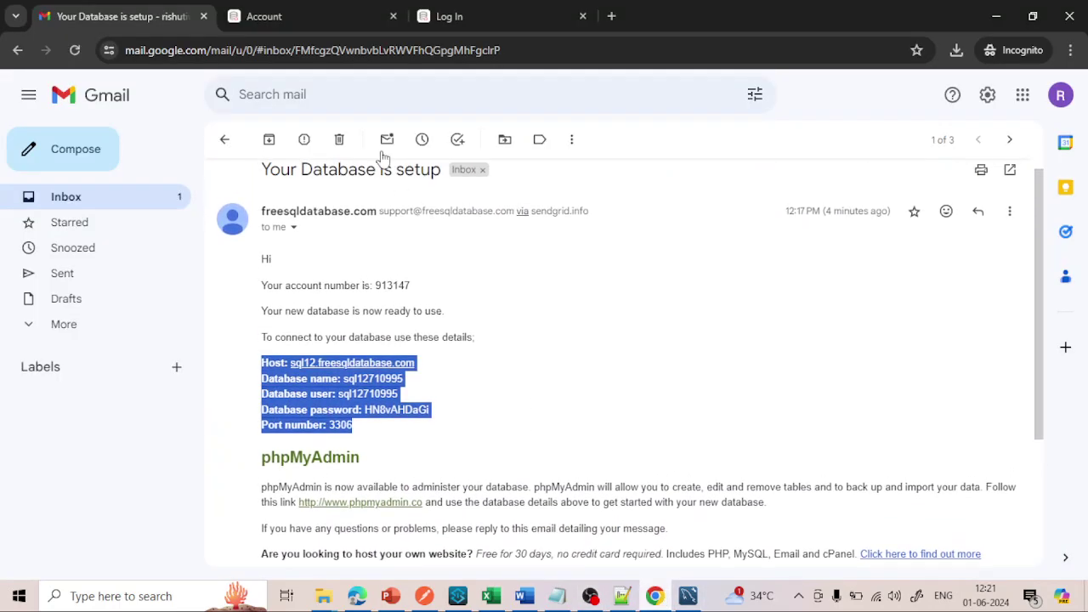
pyautogui.click(328, 14)
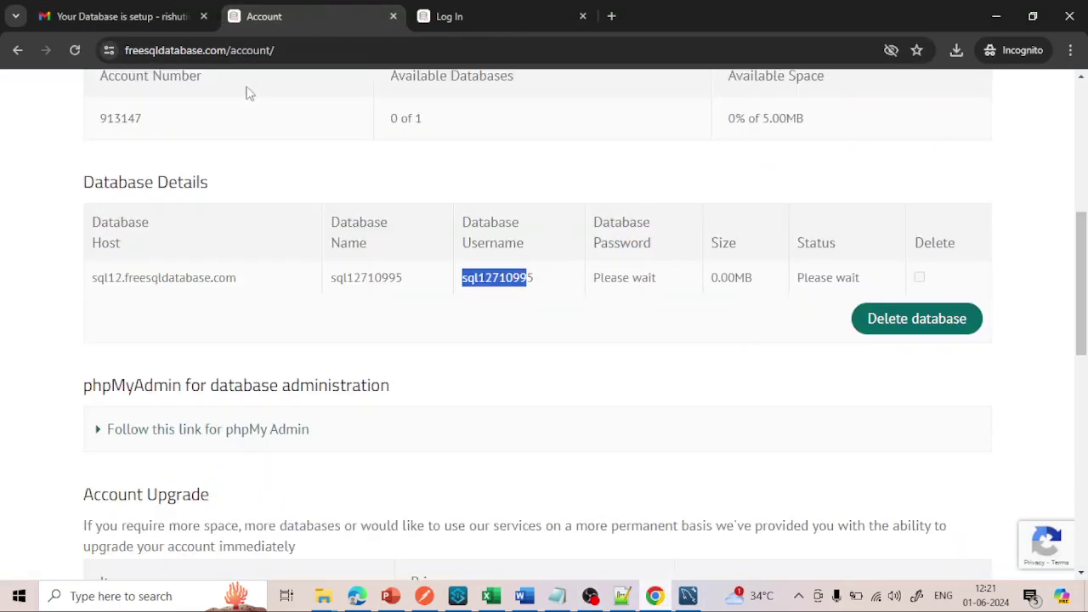
pyautogui.click(112, 17)
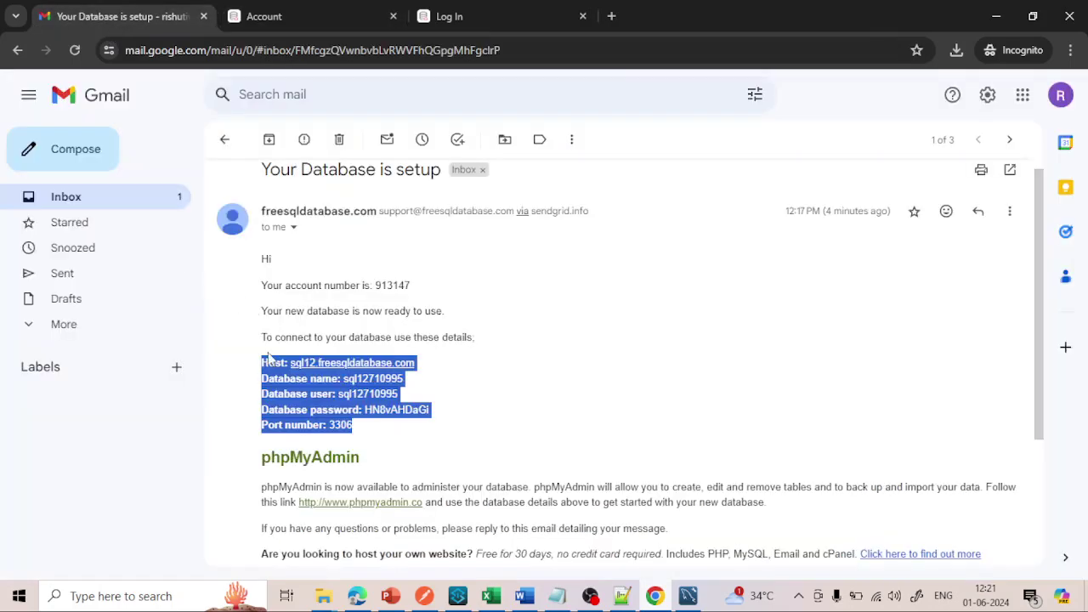
pyautogui.click(309, 13)
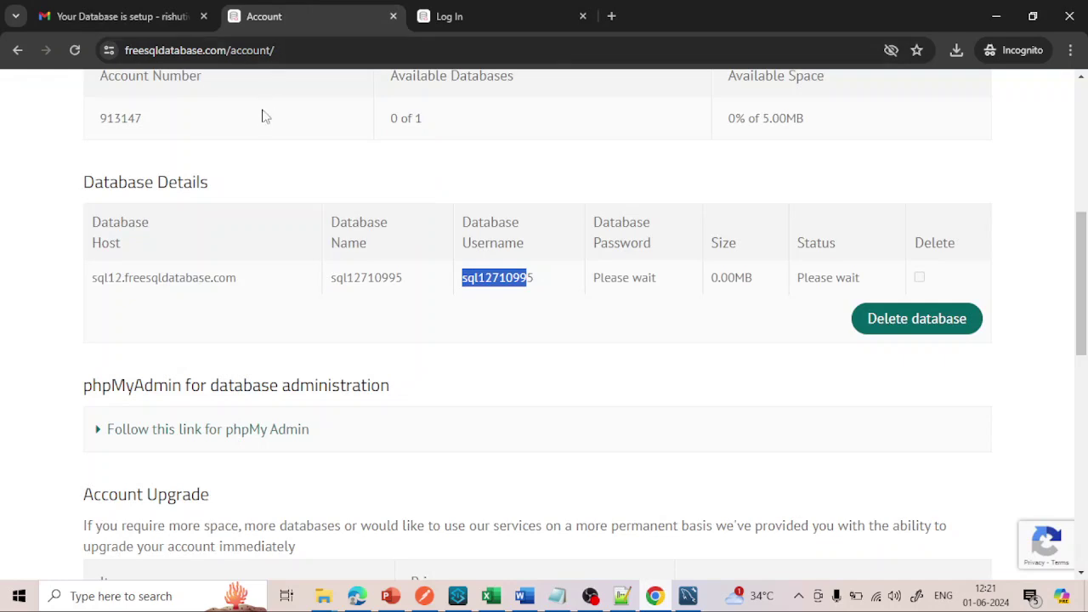
pyautogui.scroll(3, 360, 161)
pyautogui.scroll(3, 360, 160)
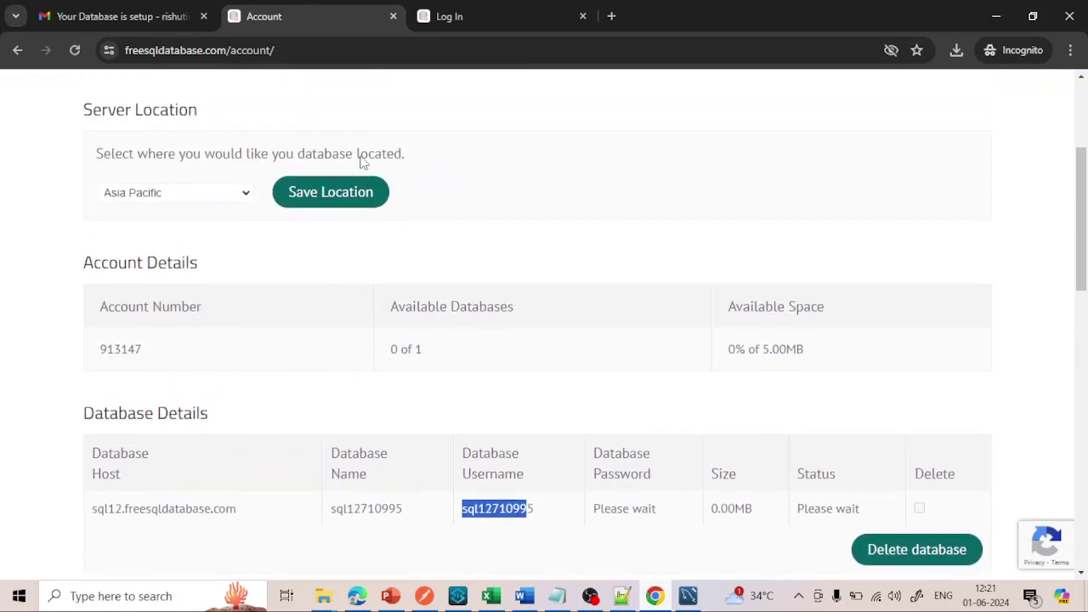
pyautogui.scroll(1, 359, 161)
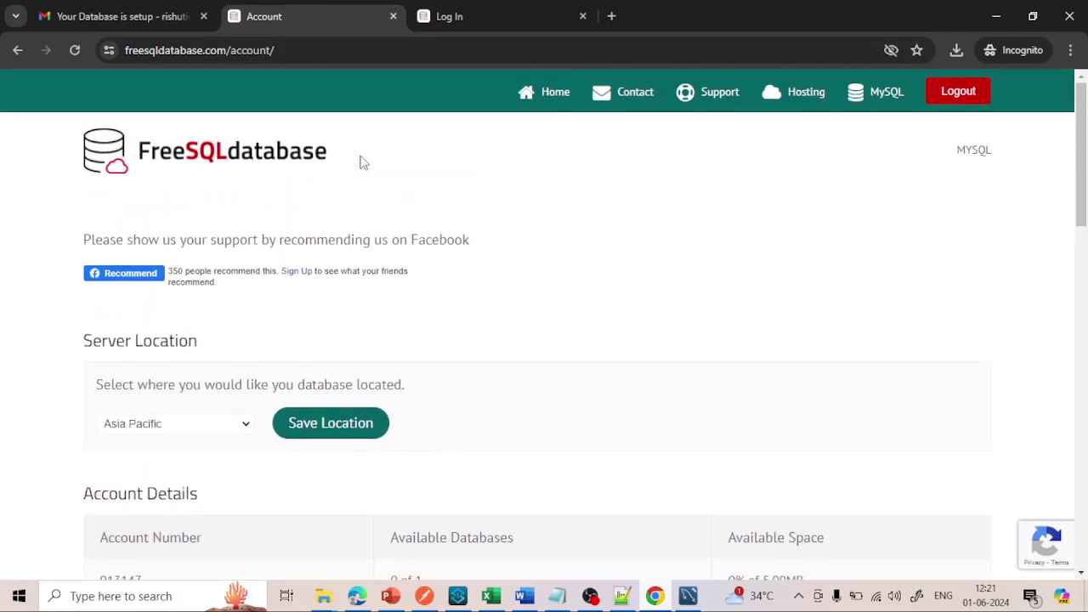
pyautogui.scroll(-4, 360, 161)
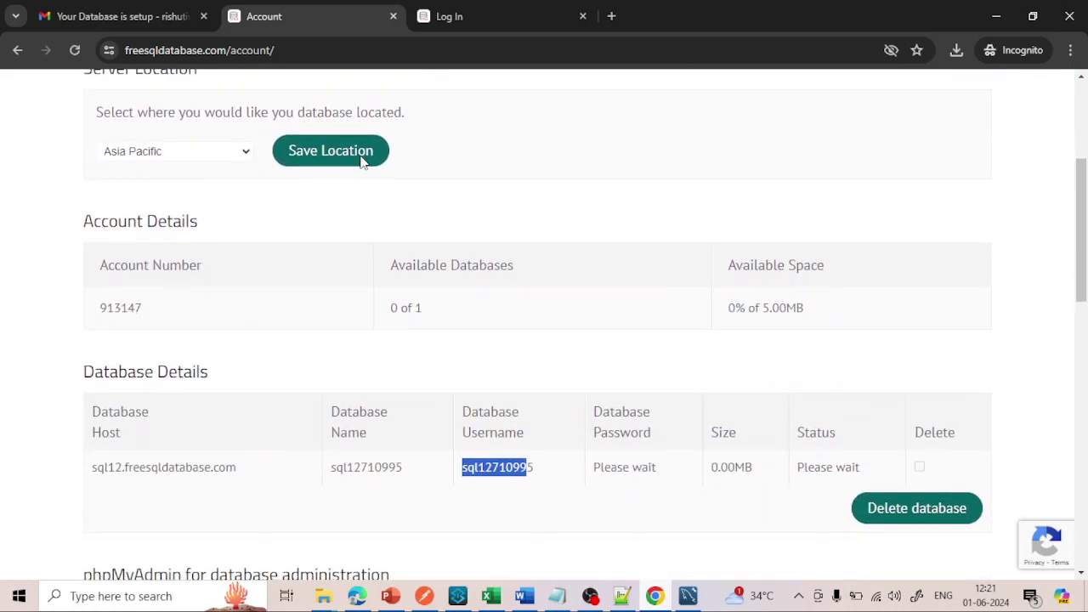